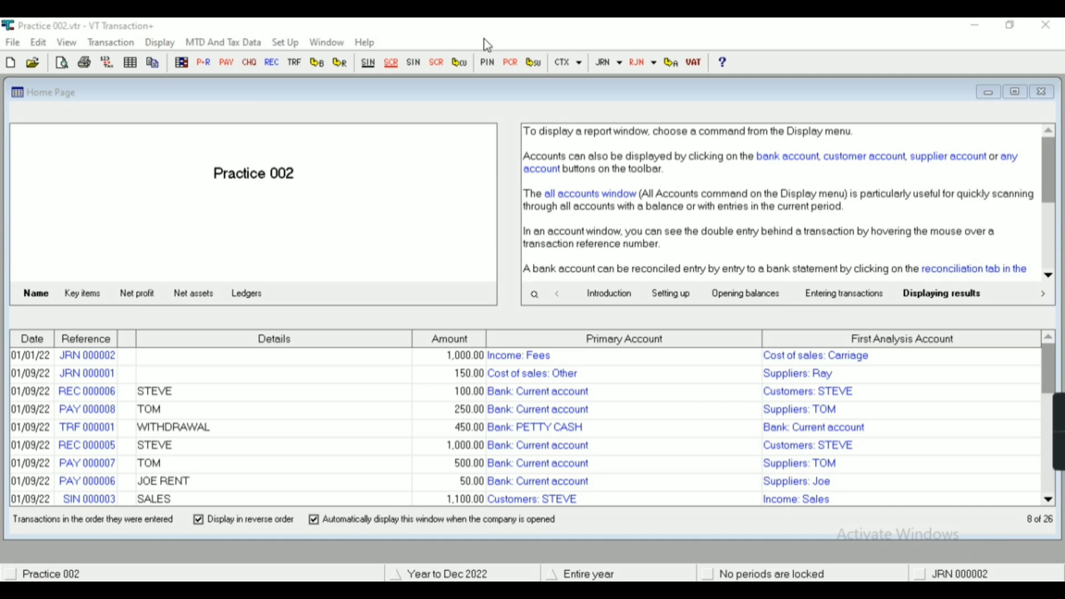
- Open the Display menu to see the available reports and account views
left_click(158, 43)
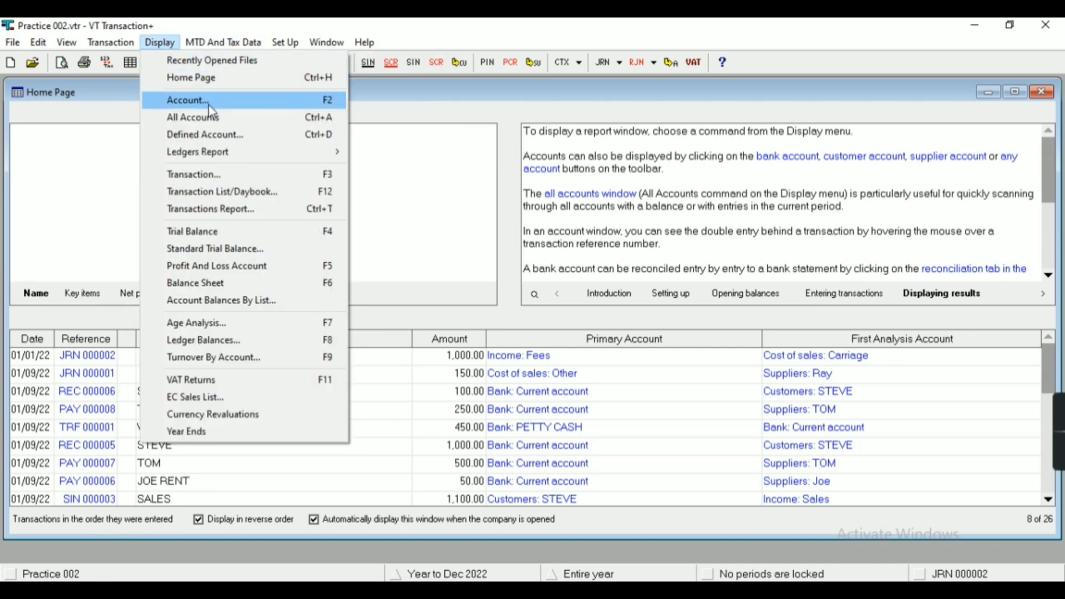
- Set up a Multiple Ledgers report for 2022, toggling Suppliers off and on so all 22 ledgers stay included
mouse_move(247, 161)
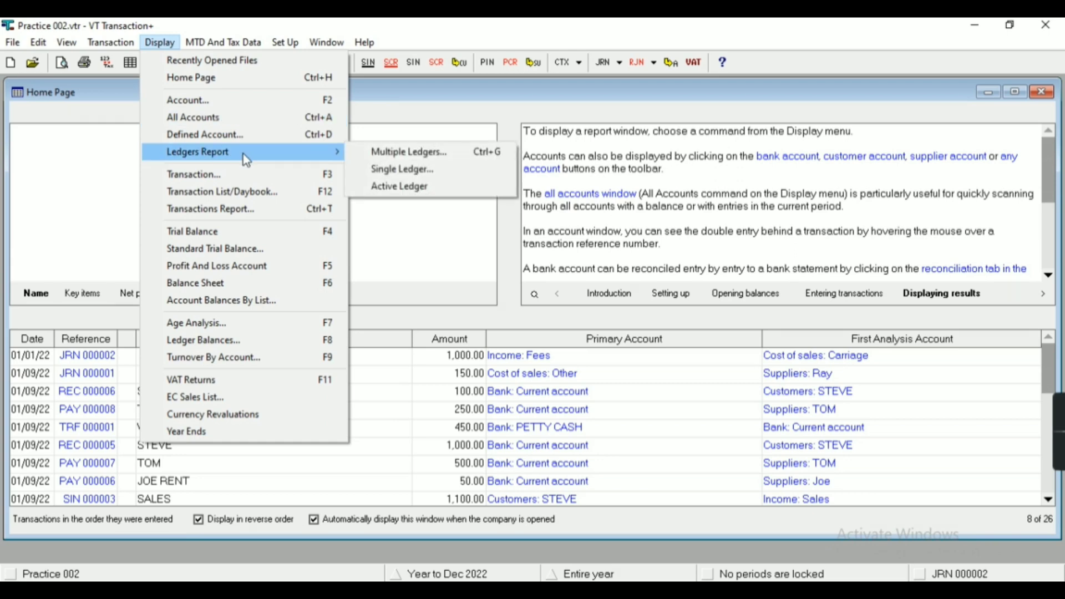
left_click(415, 161)
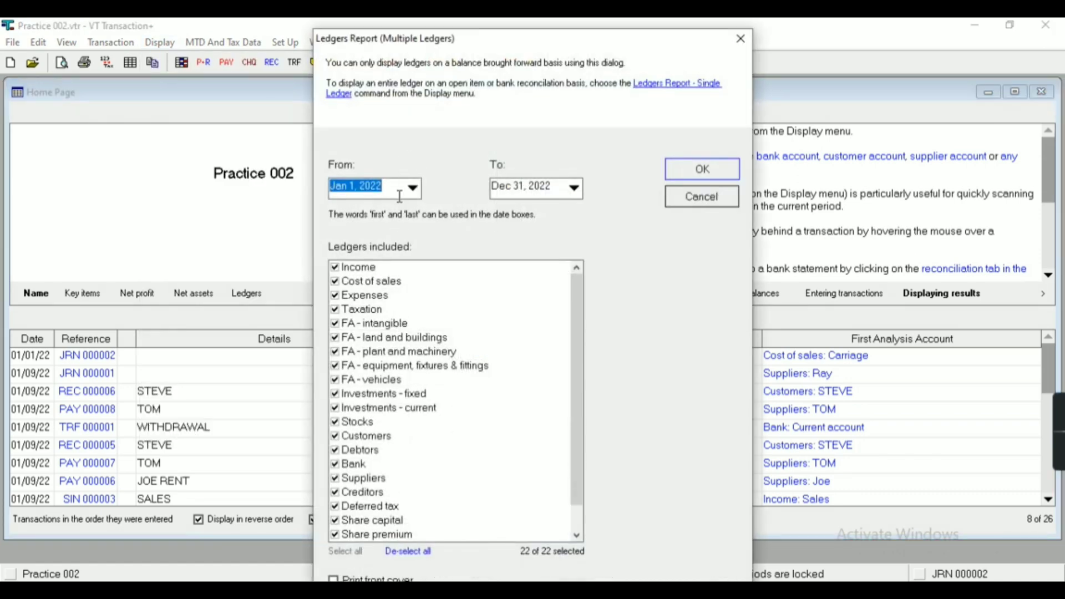
scroll(408, 286, "down", 1)
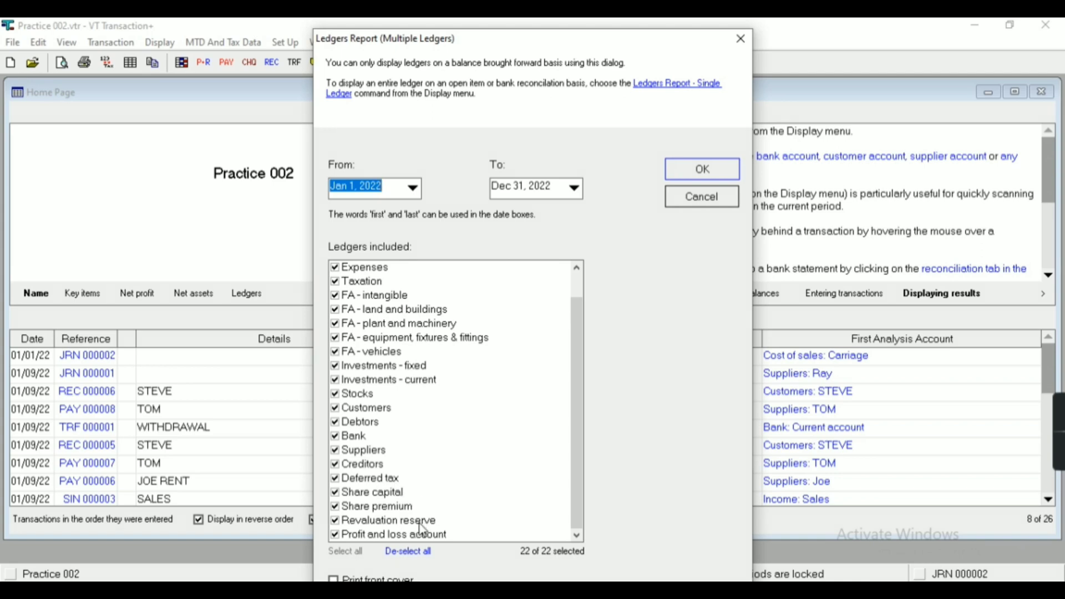
left_click(349, 452)
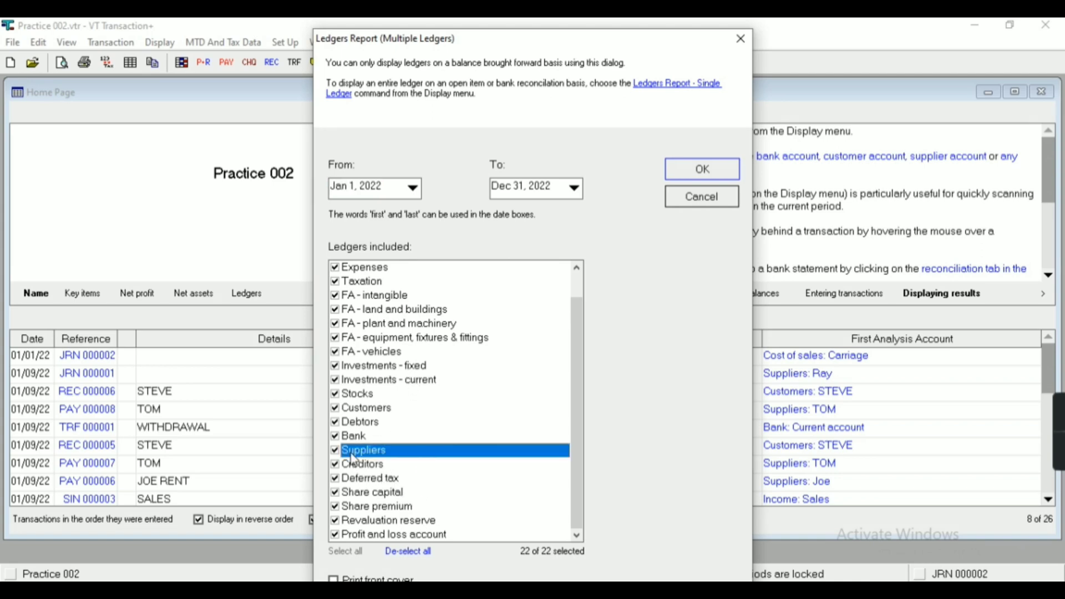
left_click(335, 451)
left_click(336, 450)
- Generate the Ledgers Report for 01/01/22 to 12/31/22
left_click(721, 161)
scroll(405, 248, "down", 10)
scroll(405, 249, "up", 10)
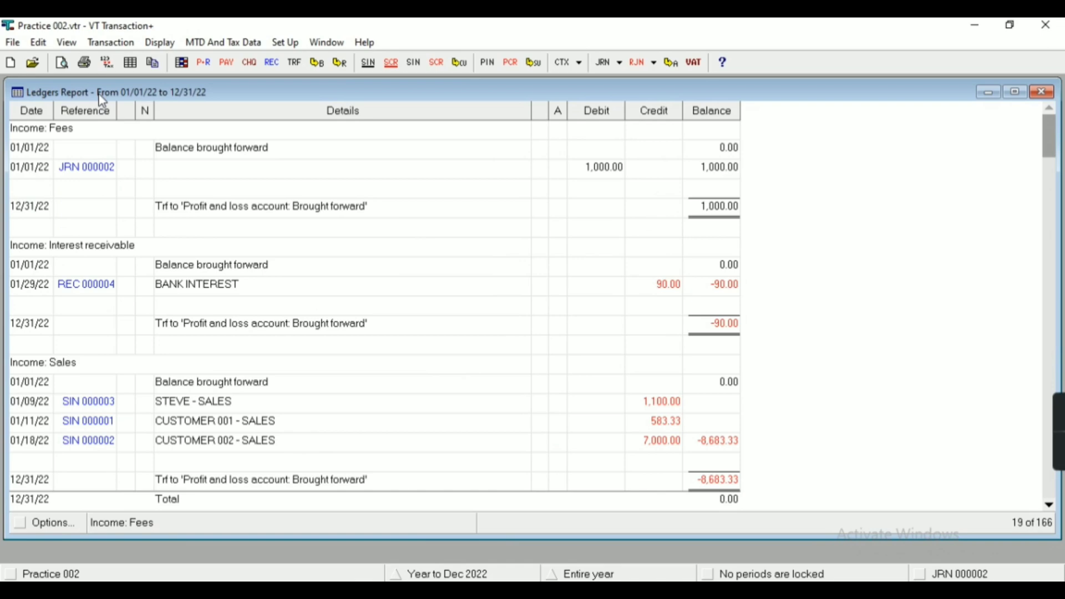
- Preview the report's four printed A4 pages at 100% zoom
left_click(85, 63)
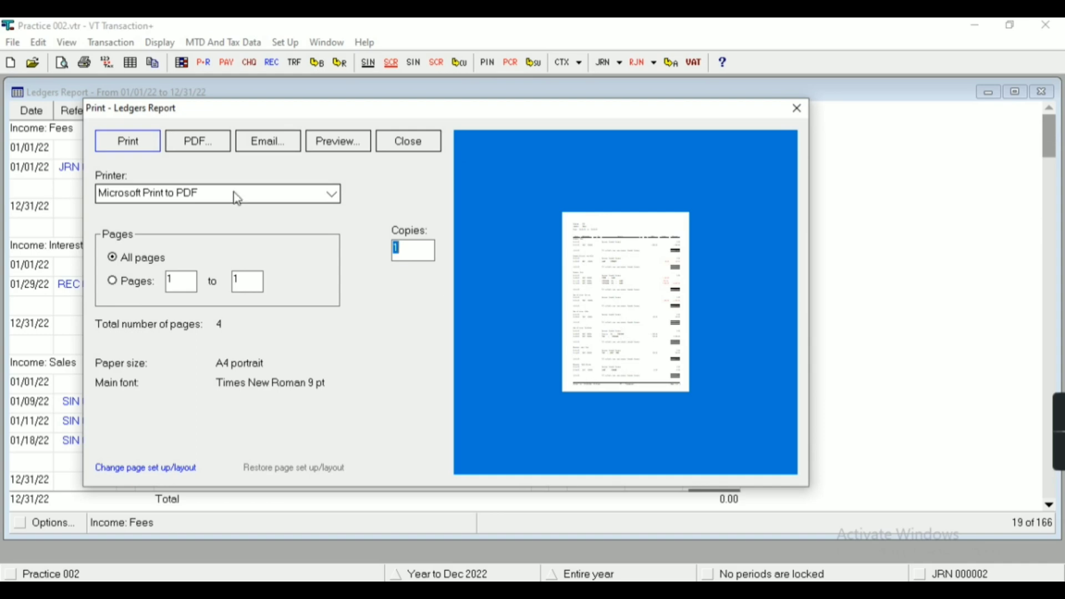
left_click(330, 146)
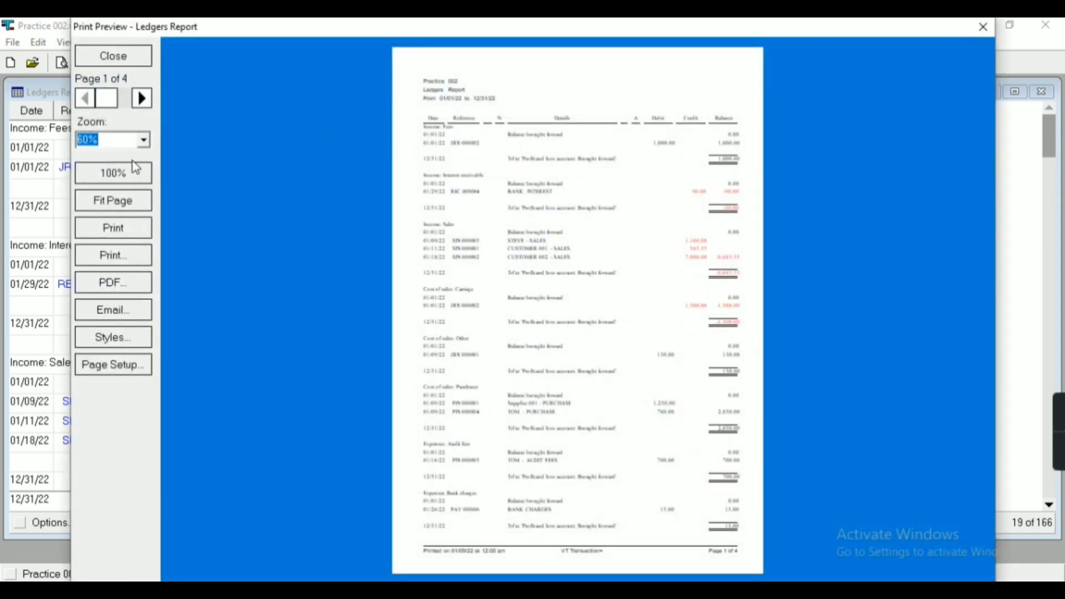
left_click(140, 183)
scroll(552, 261, "up", 3)
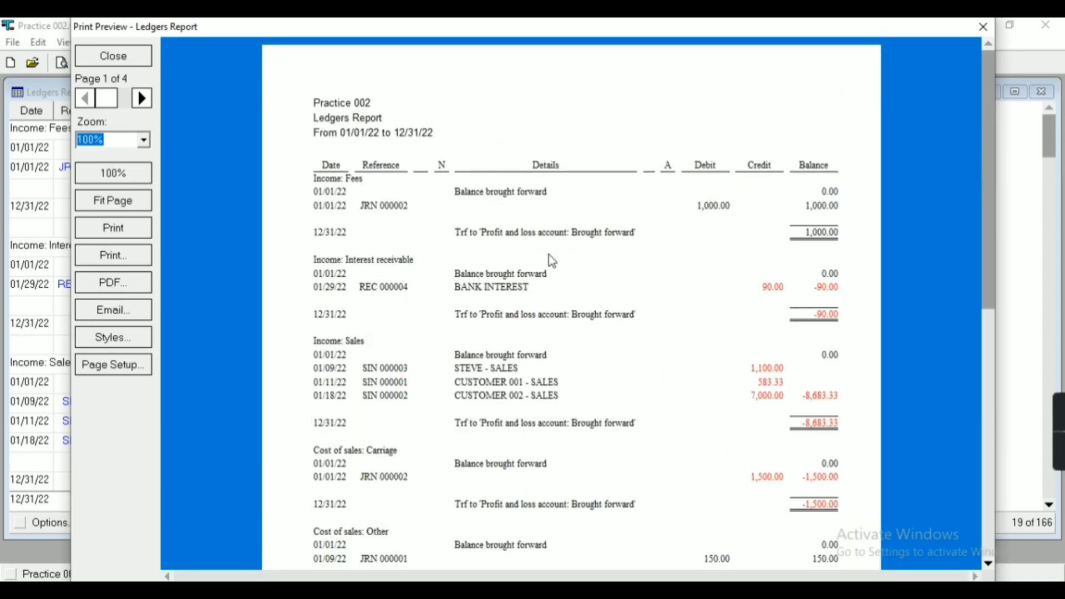
scroll(552, 260, "down", 10)
scroll(553, 261, "down", 5)
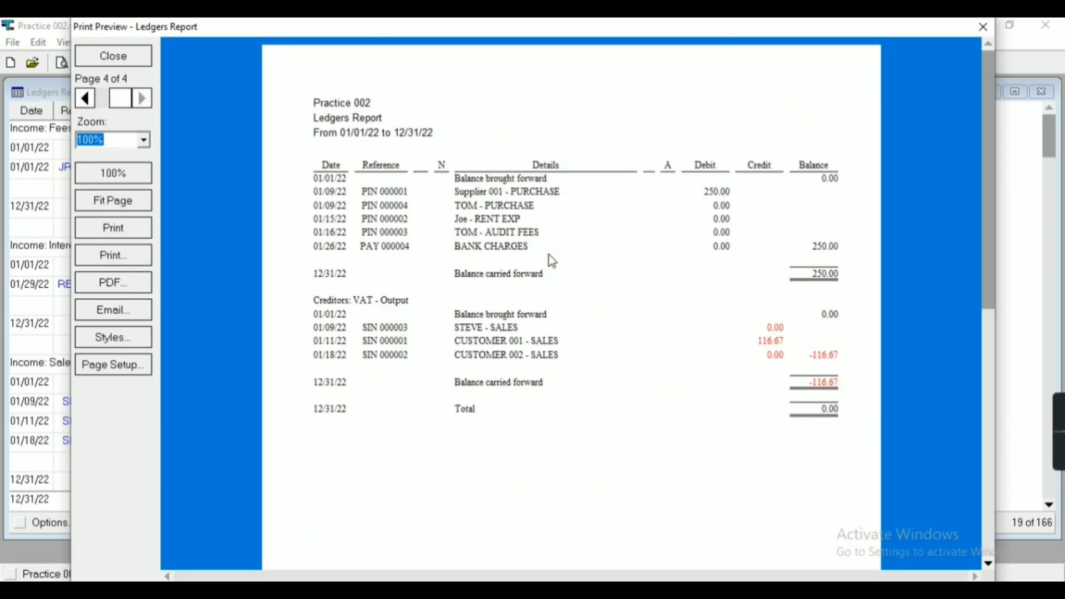
scroll(552, 260, "up", 8)
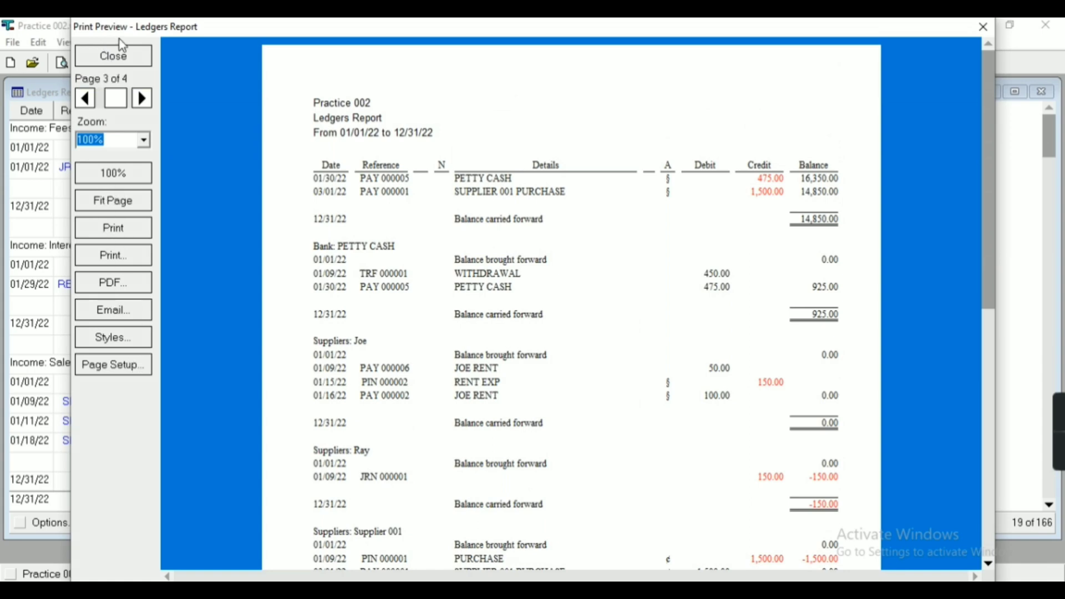
- Close the preview, show the report as a spreadsheet, copy all cells and switch to Excel
left_click(118, 55)
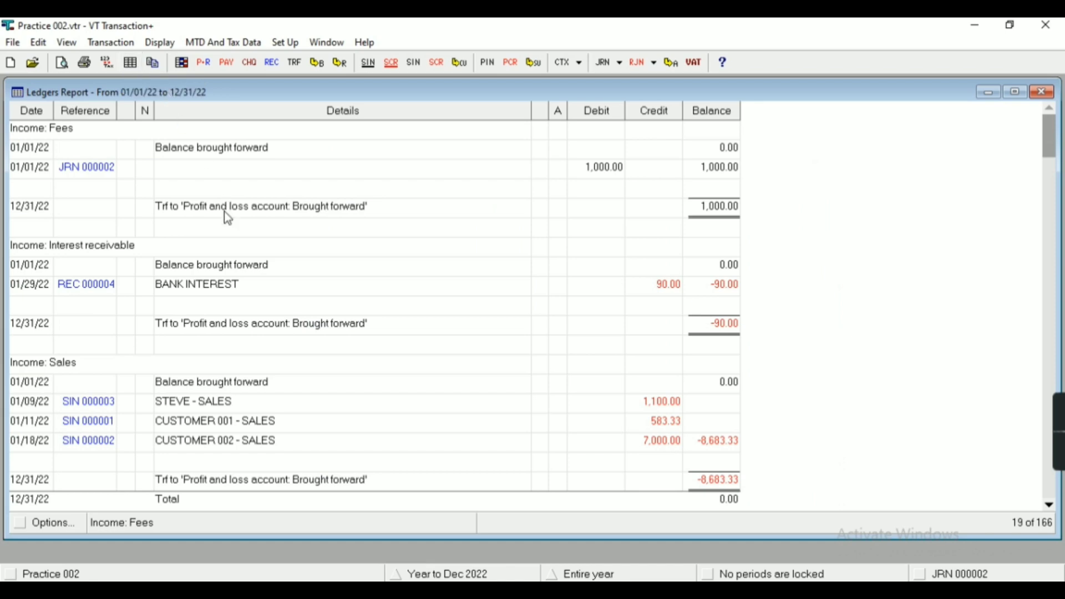
left_click(131, 63)
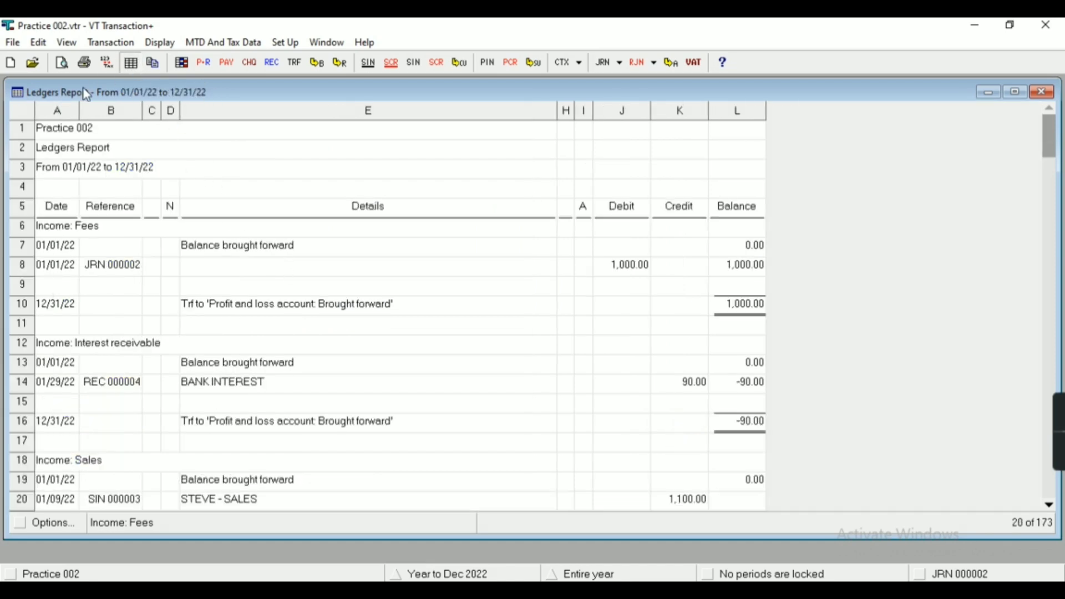
left_click(24, 111)
key("ctrl+c")
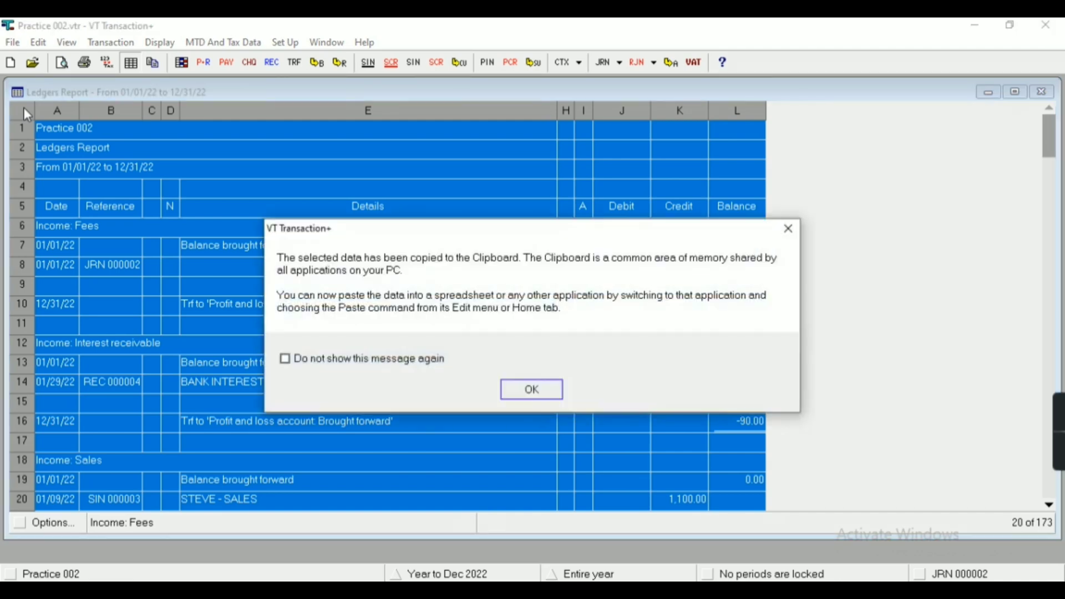
left_click(543, 392)
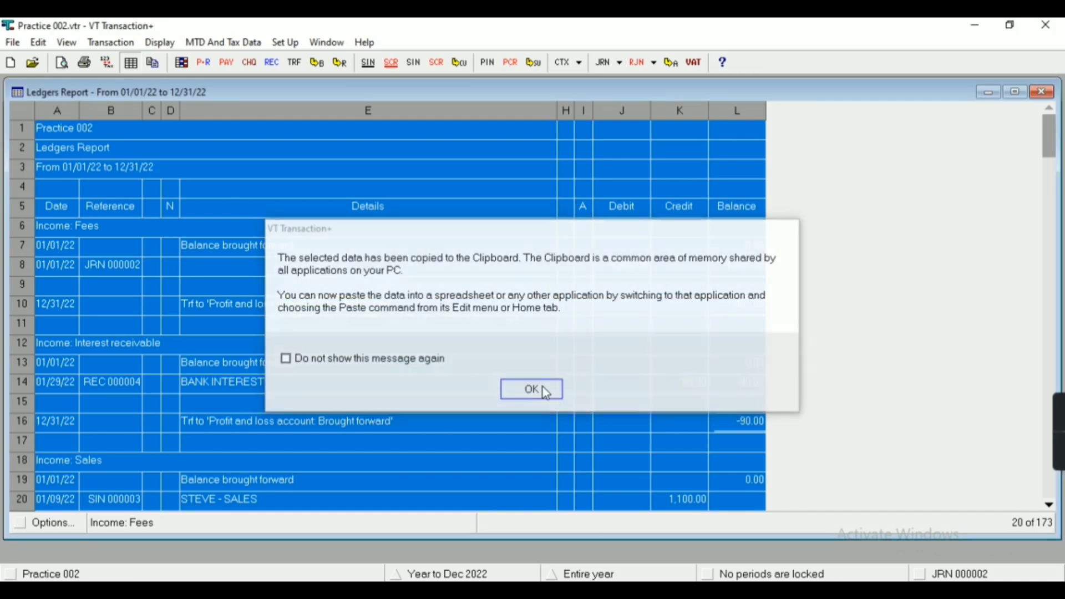
key("alt+Tab")
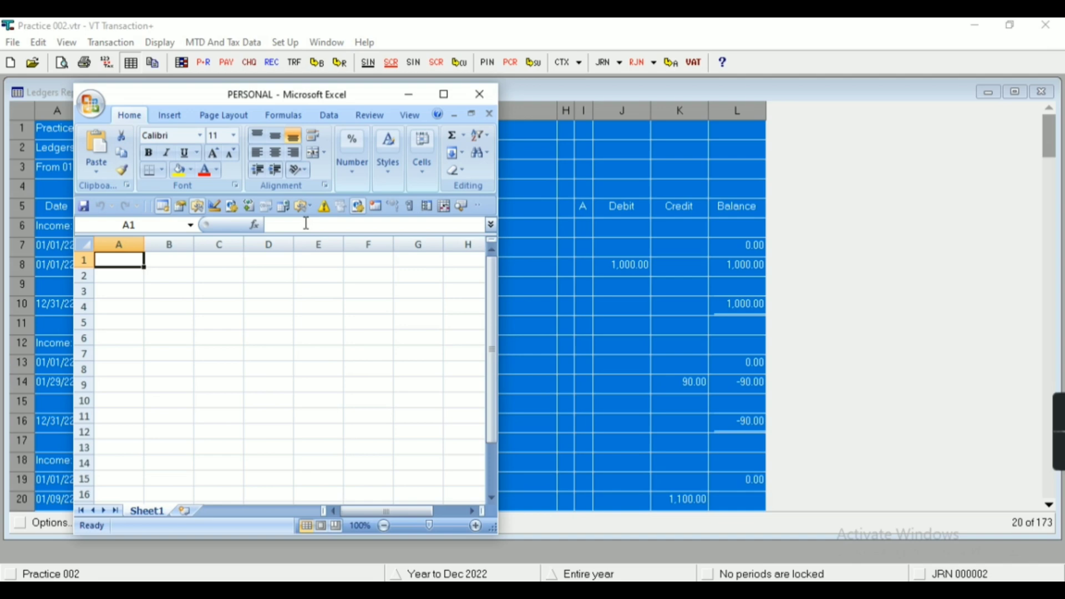
- Paste the Ledgers Report into Sheet1 at A1 in a maximized window, widening columns A and J
key("ctrl+v")
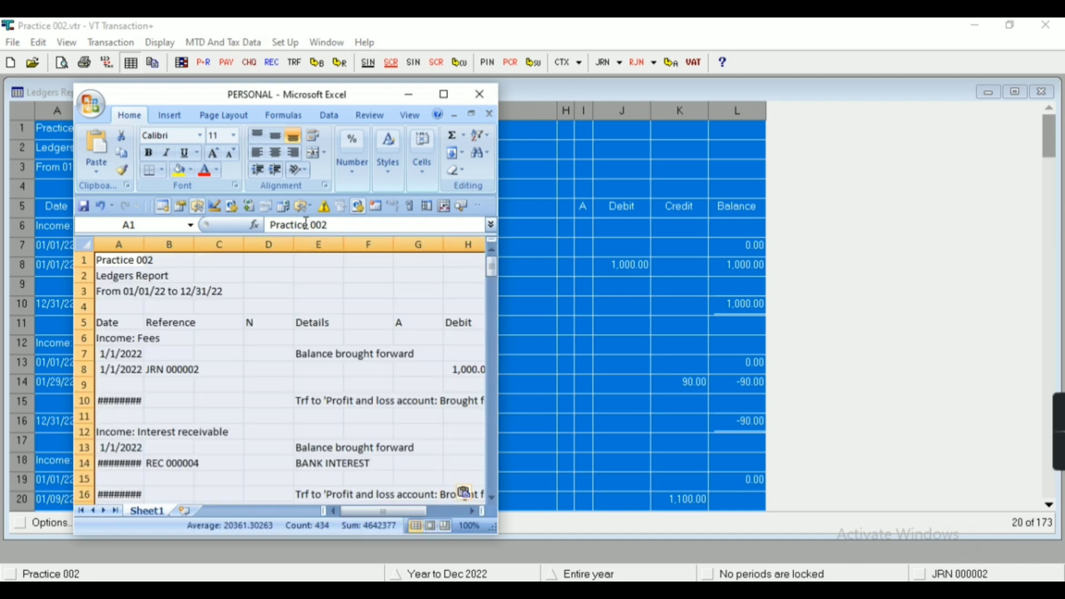
left_click(444, 95)
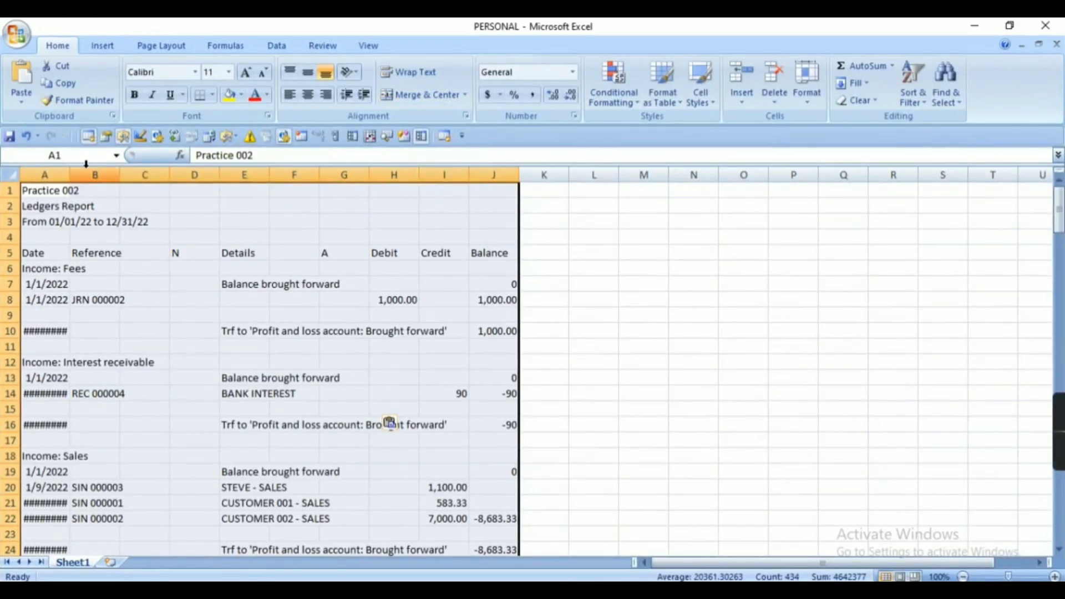
left_click_drag(71, 175, 215, 175)
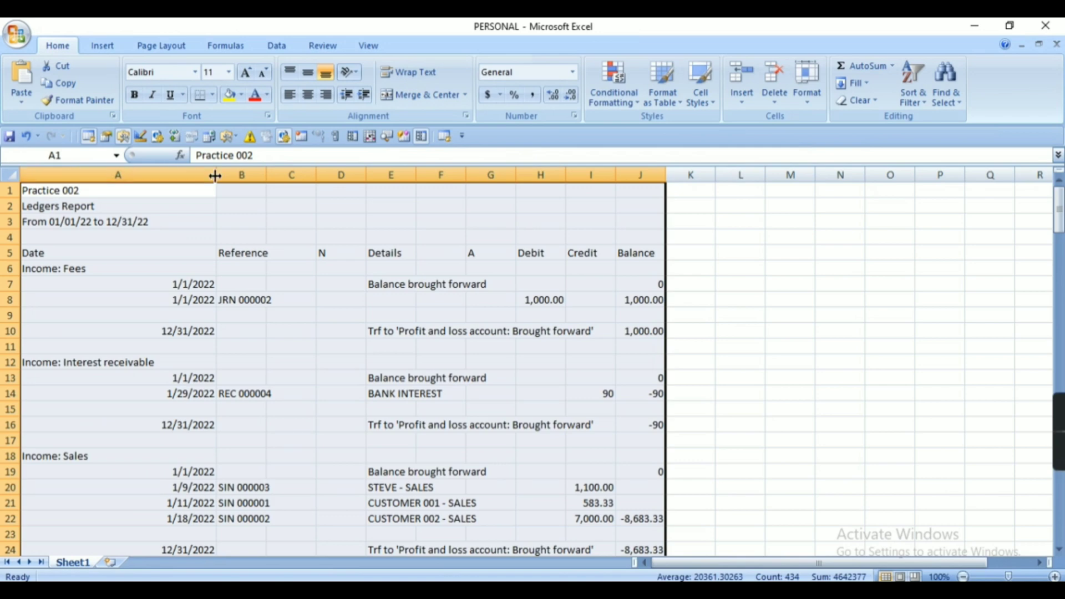
left_click_drag(665, 175, 670, 176)
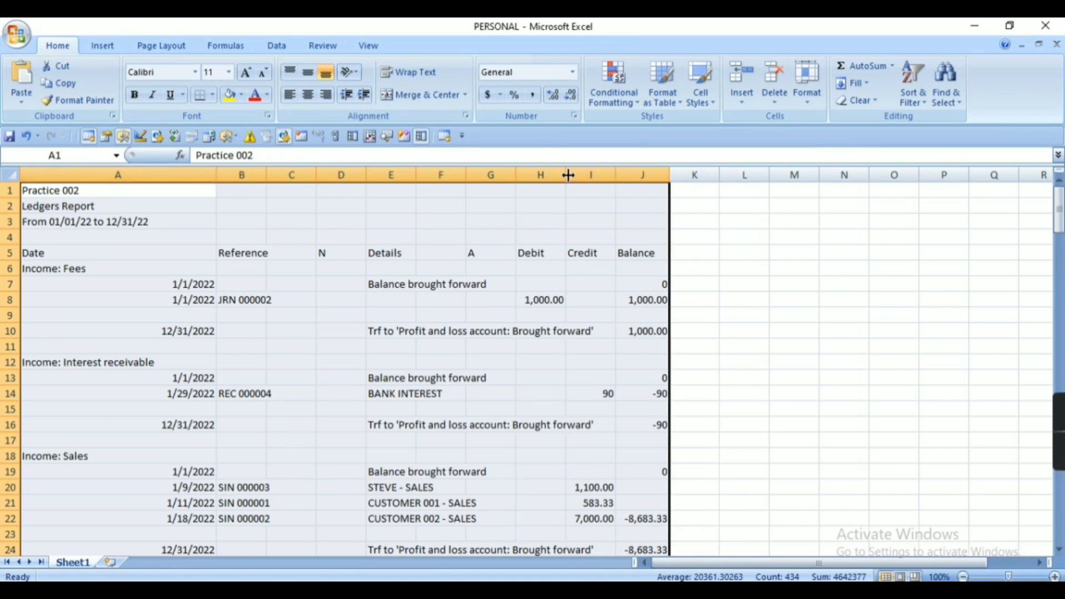
left_click(427, 284)
- Autofit columns E and B to their text, review the sheet, and cancel closing the workbook
double_click(416, 175)
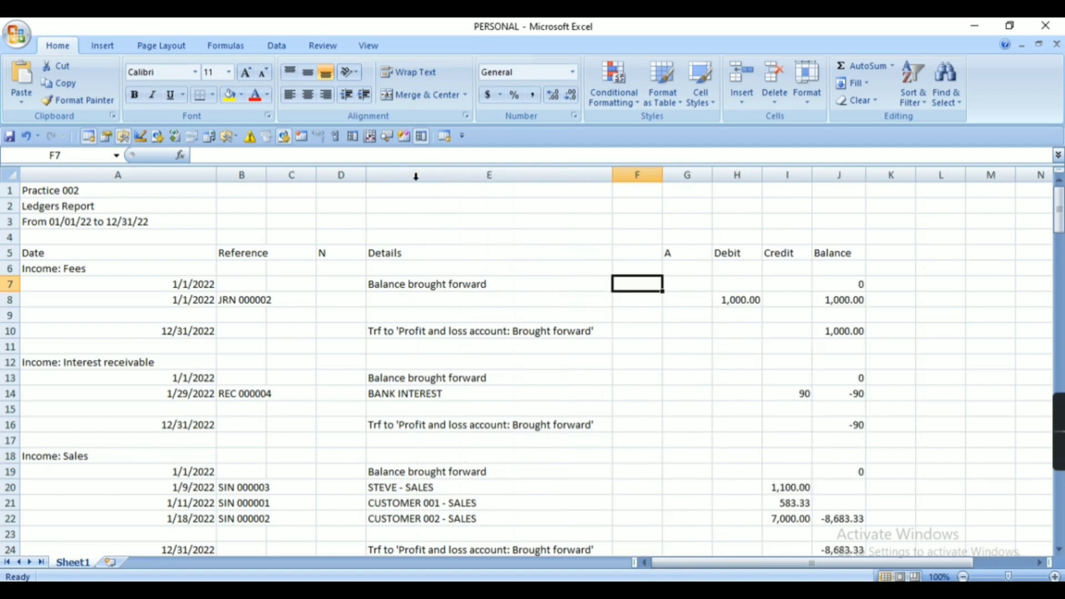
scroll(428, 327, "down", 1)
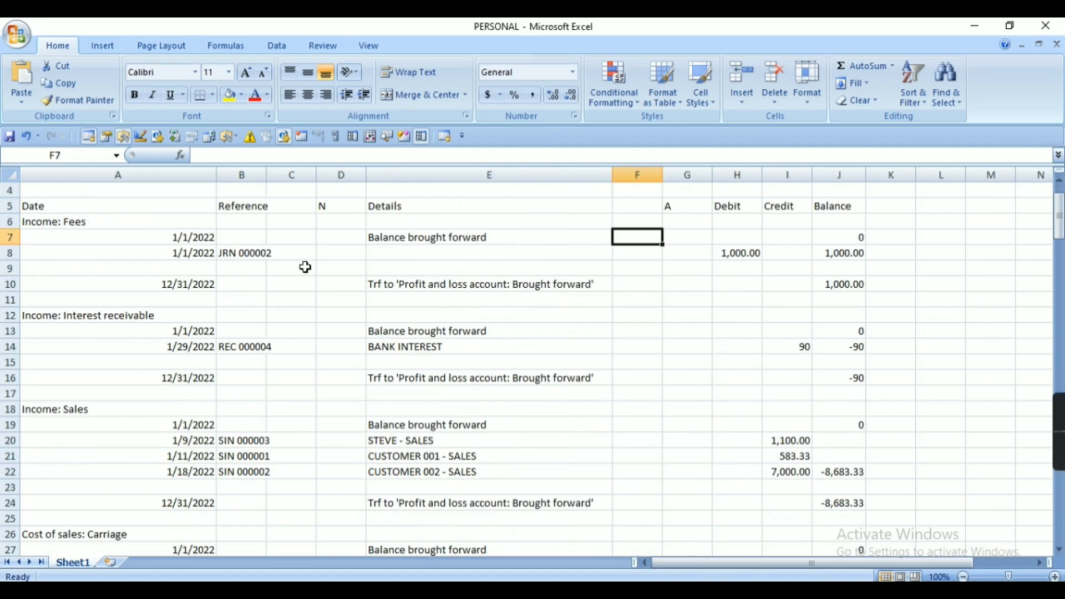
double_click(267, 173)
scroll(519, 339, "up", 1)
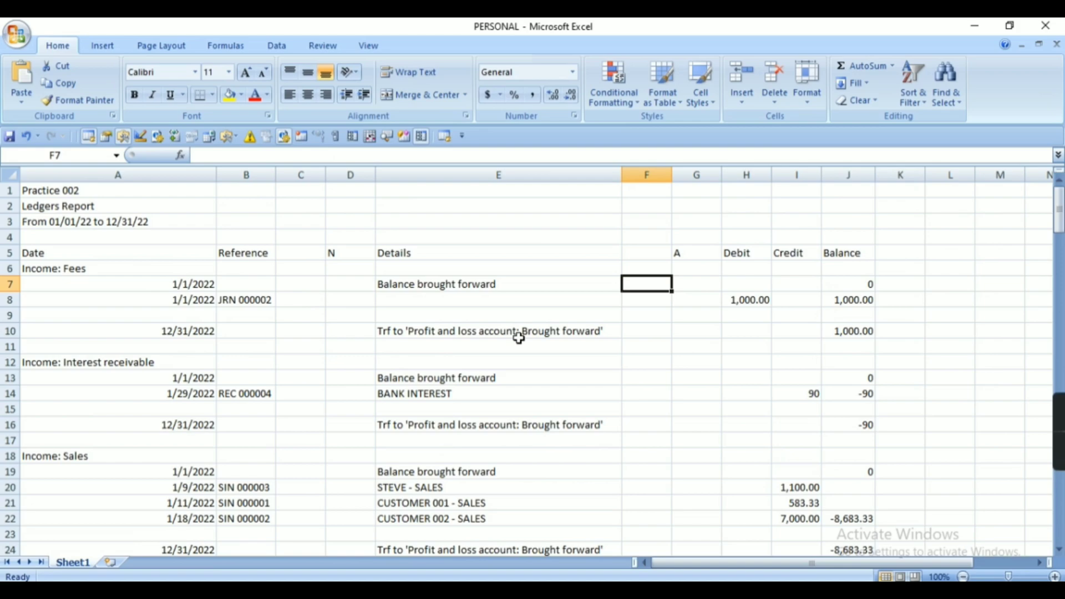
scroll(519, 338, "down", 20)
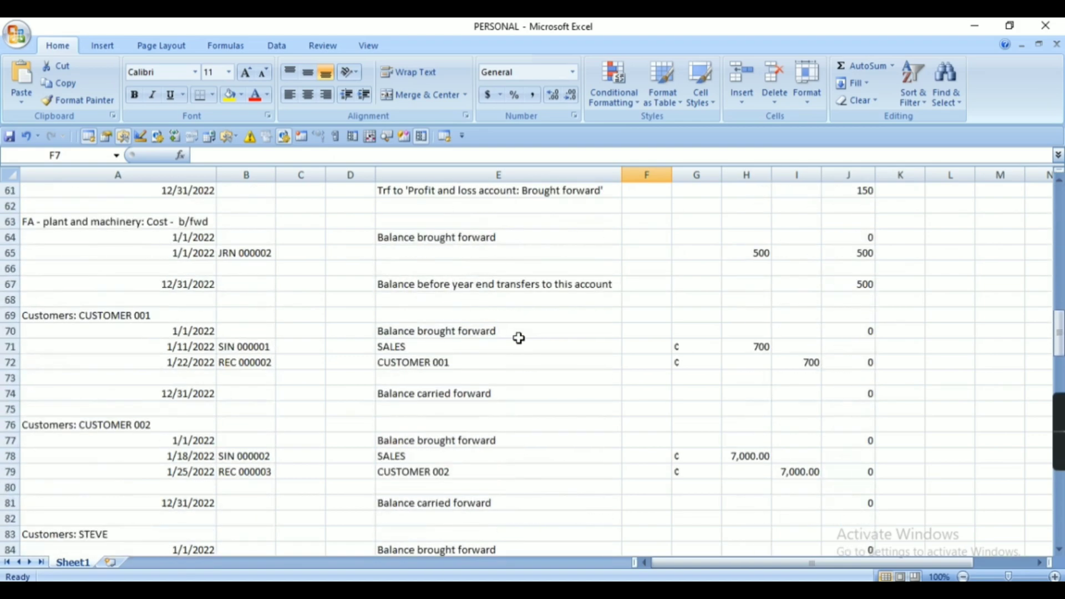
scroll(518, 338, "down", 11)
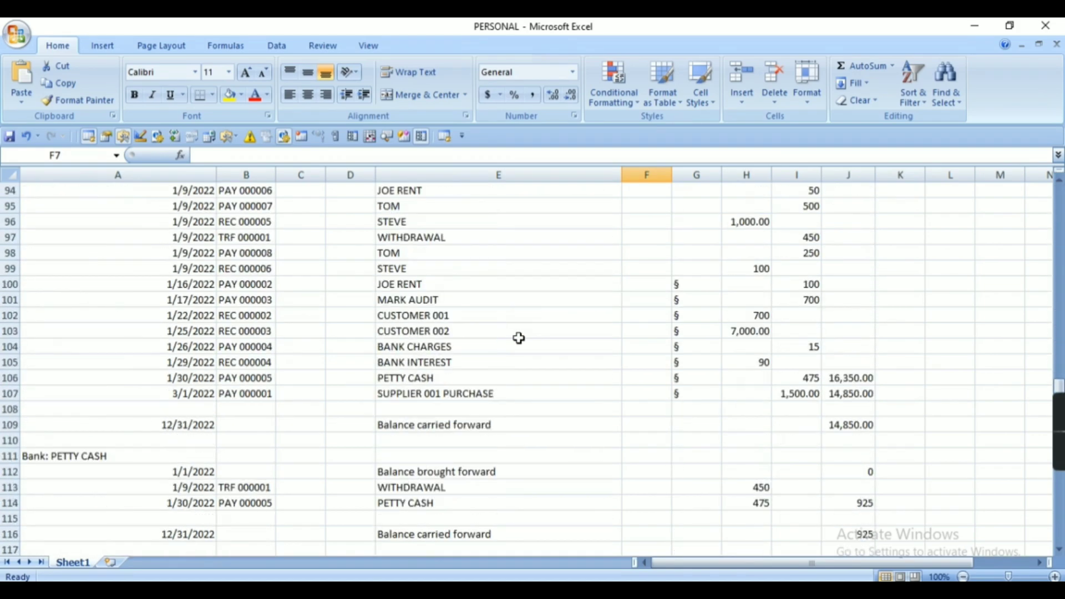
scroll(518, 339, "down", 4)
scroll(518, 338, "up", 12)
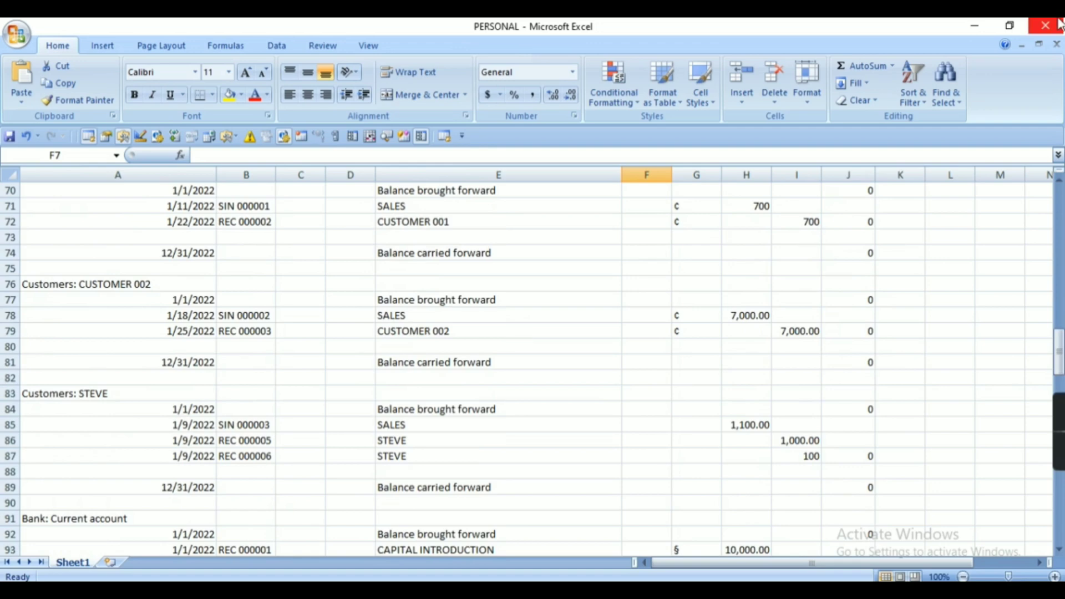
left_click(1029, 28)
left_click(593, 350)
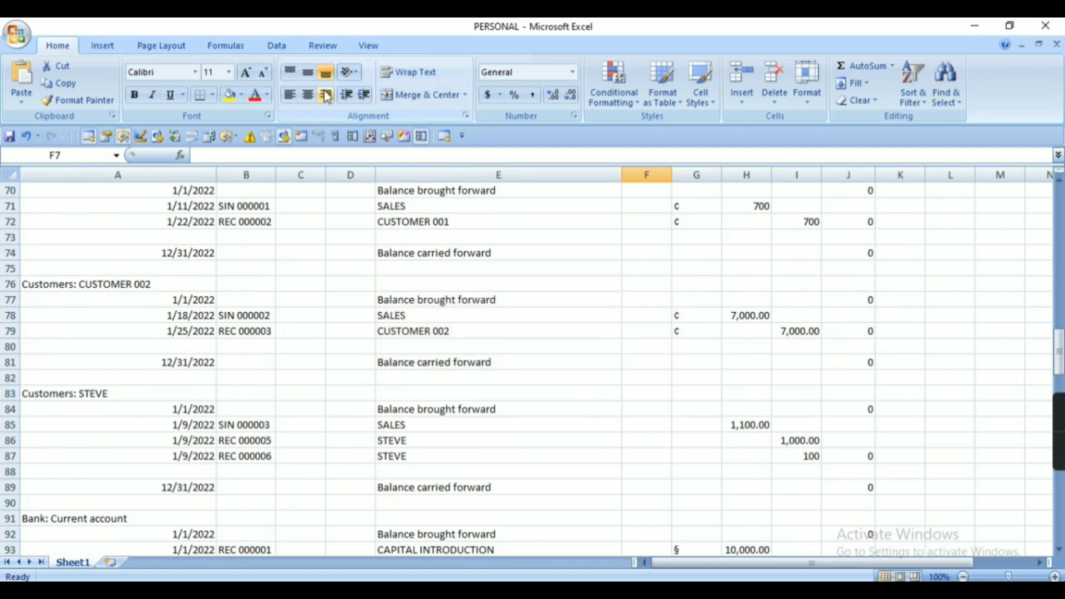
key("alt+Tab")
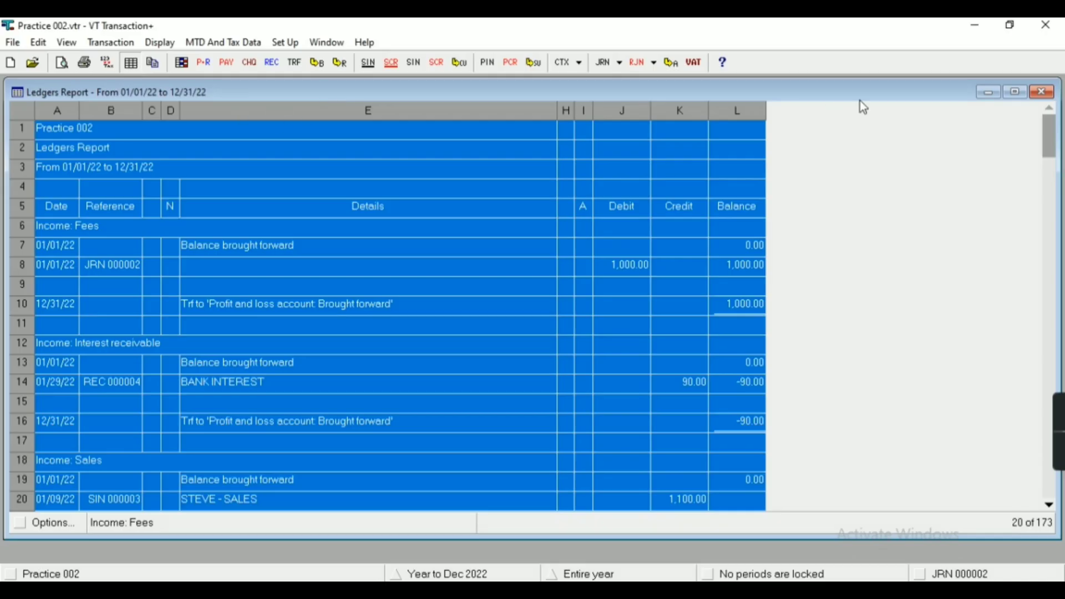
left_click(1041, 91)
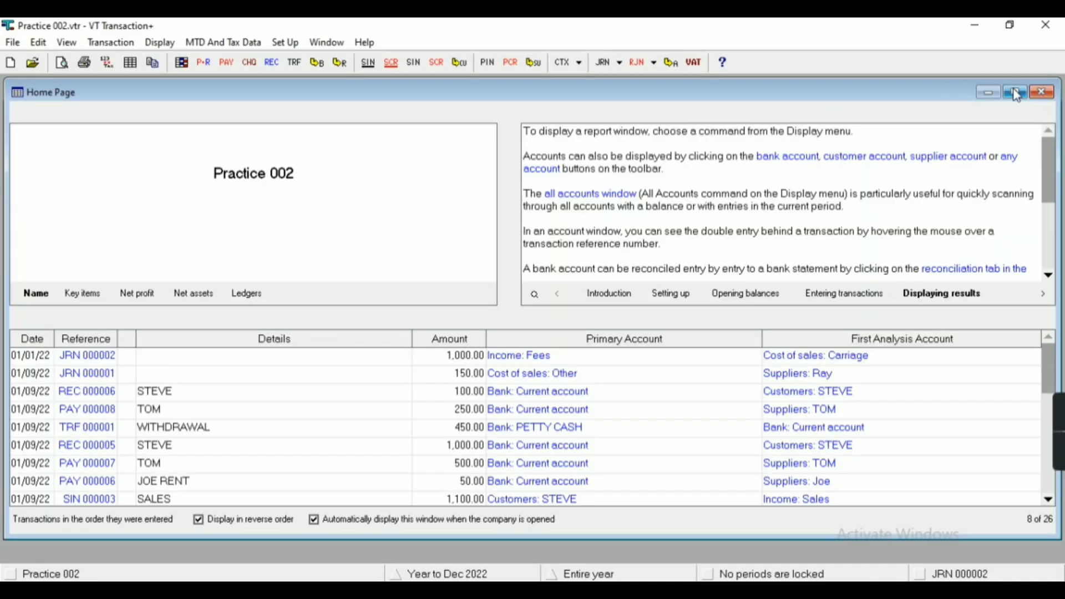
left_click(111, 42)
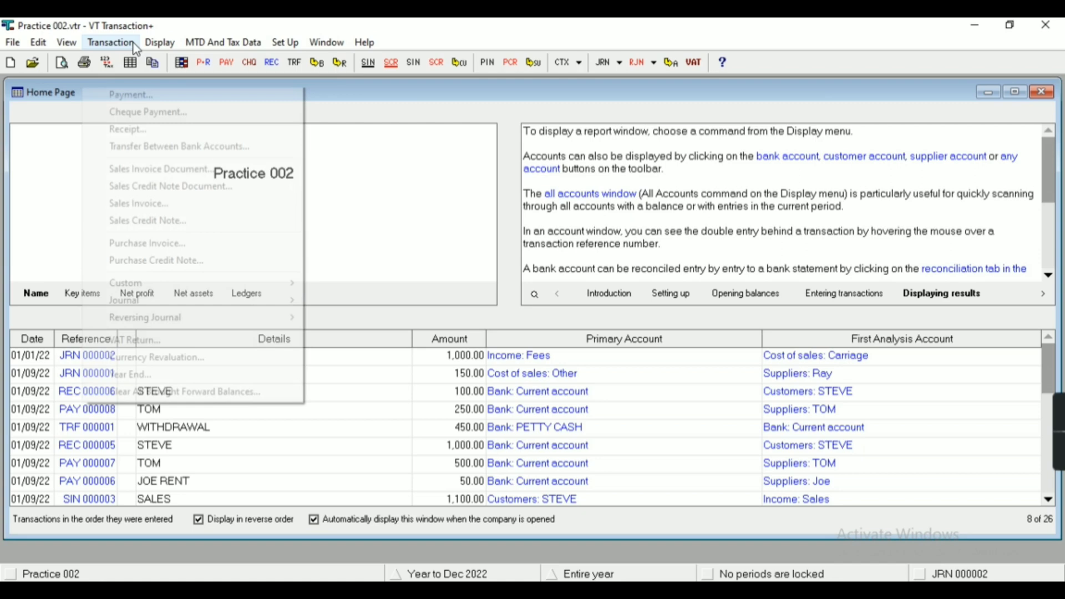
left_click(158, 42)
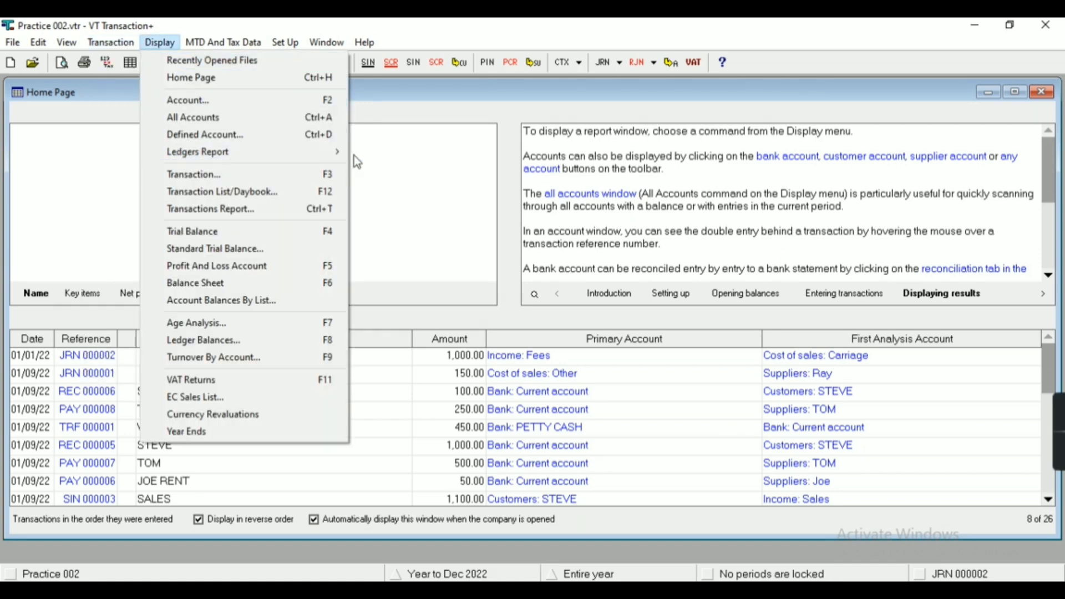
mouse_move(348, 161)
left_click(387, 169)
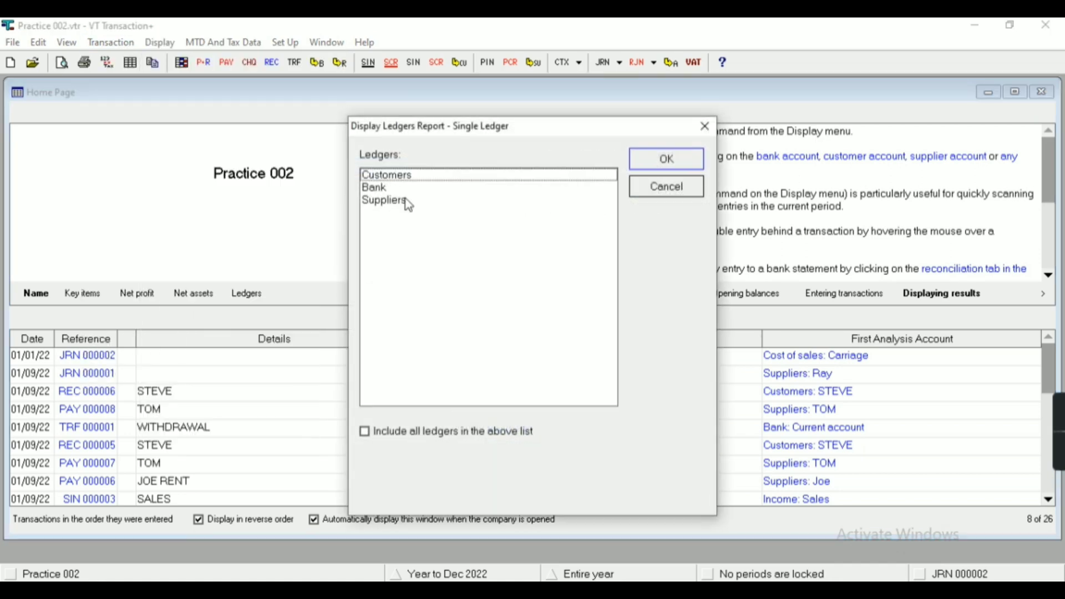
left_click(382, 438)
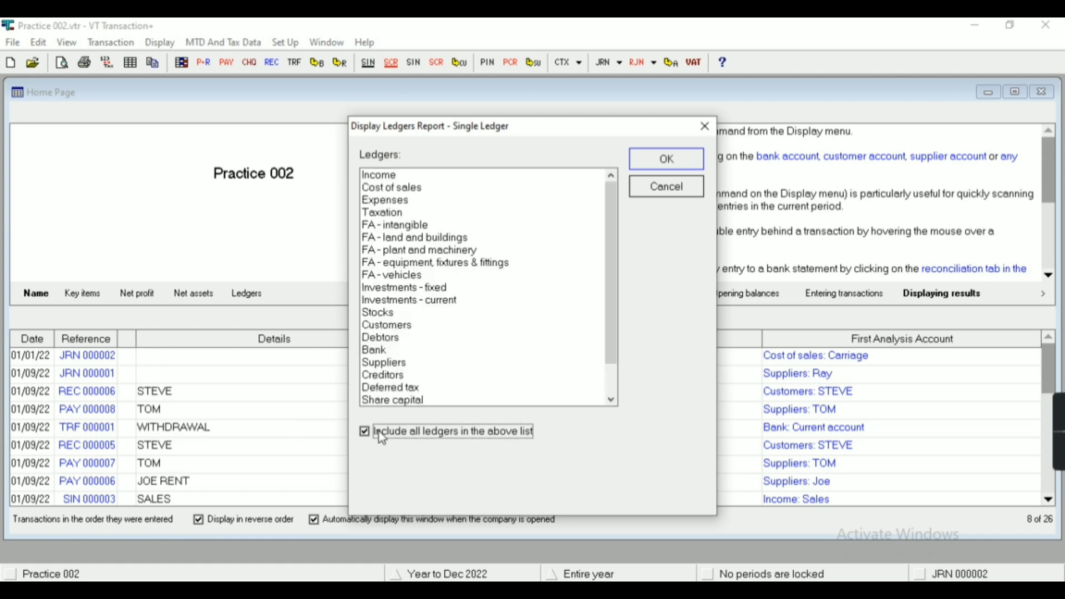
left_click(383, 438)
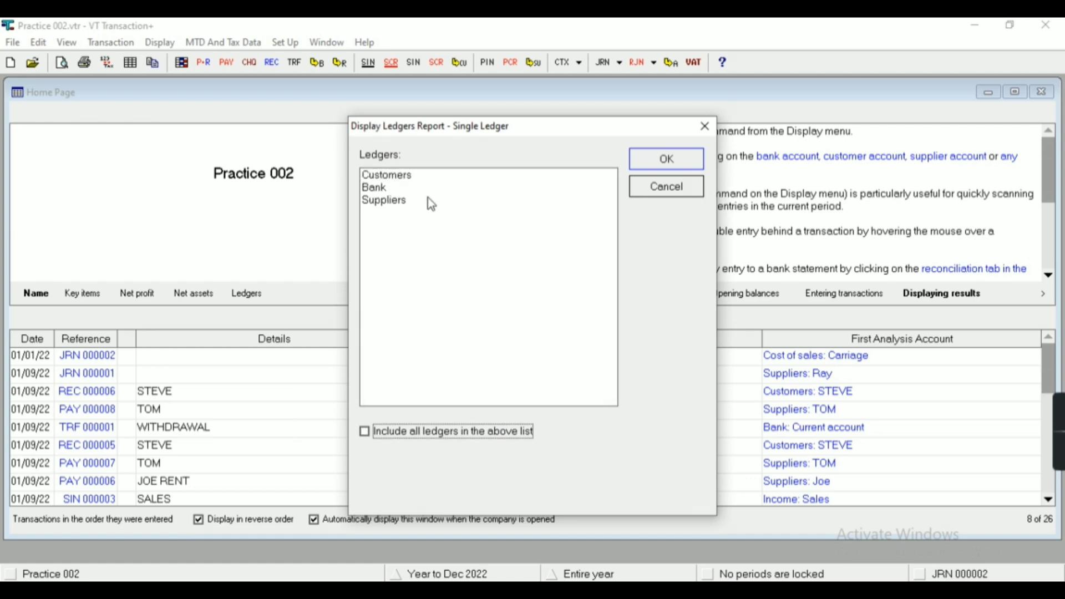
- Abandon the single-ledger report and display the Practice 002 Trial Balance
left_click(658, 198)
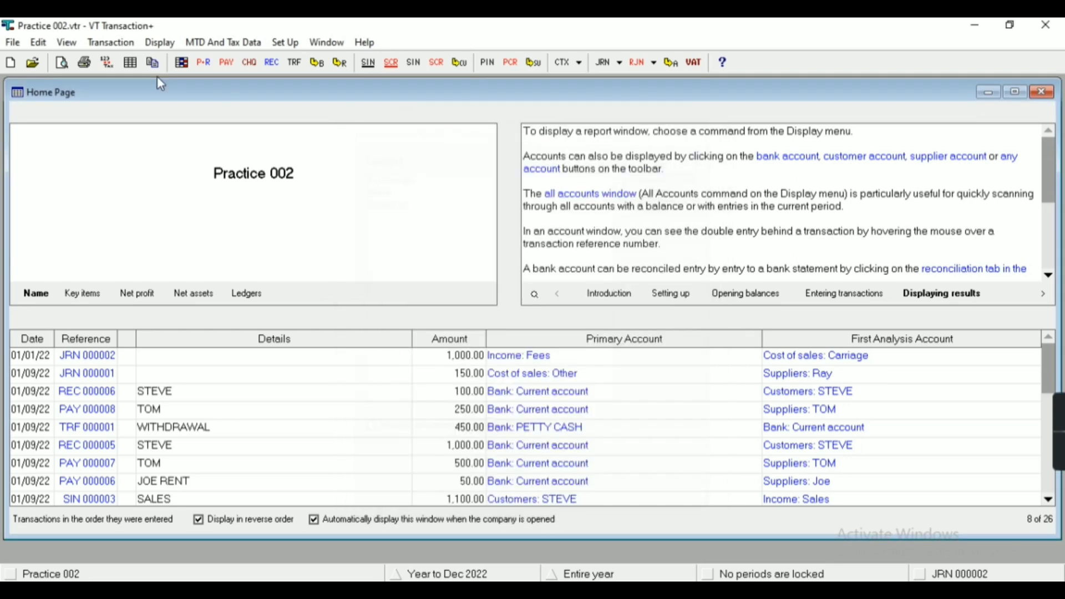
left_click(160, 42)
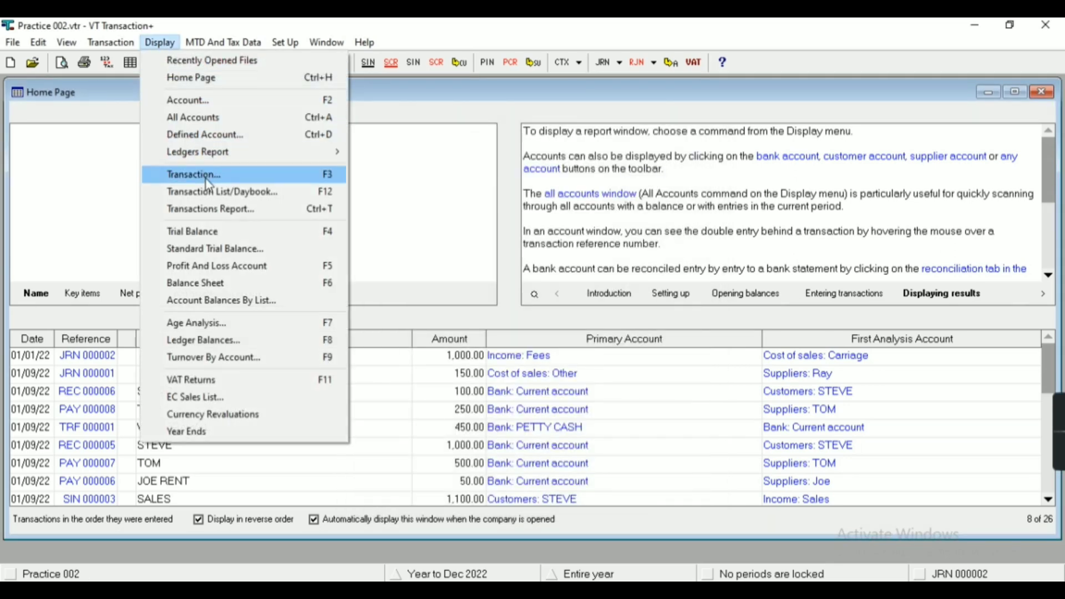
left_click(238, 233)
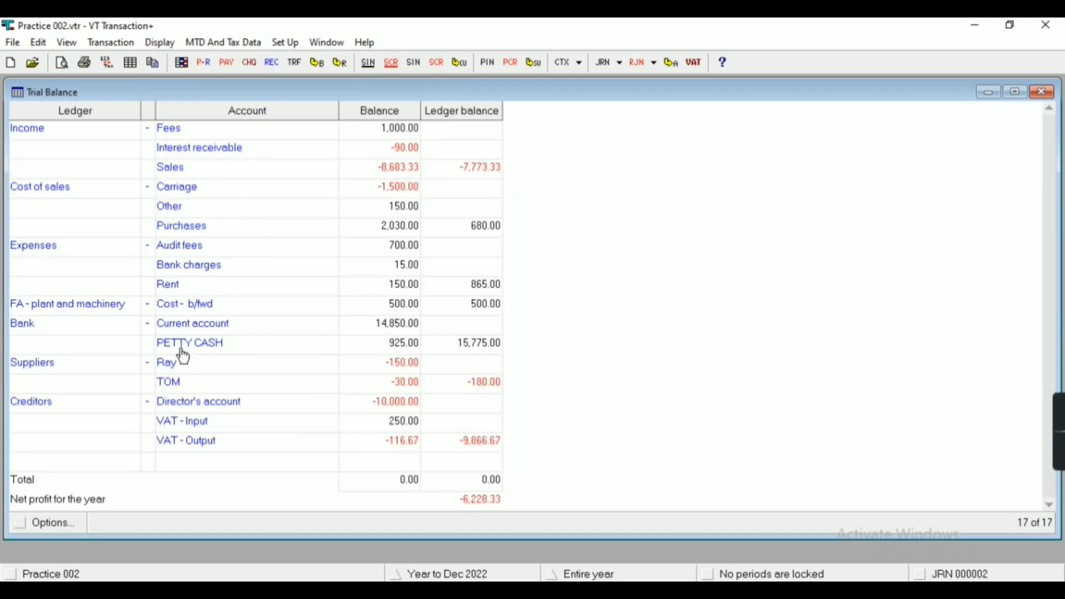
- Review the Trial Balance General and Ledgers options, leaving them unchanged
left_click(58, 530)
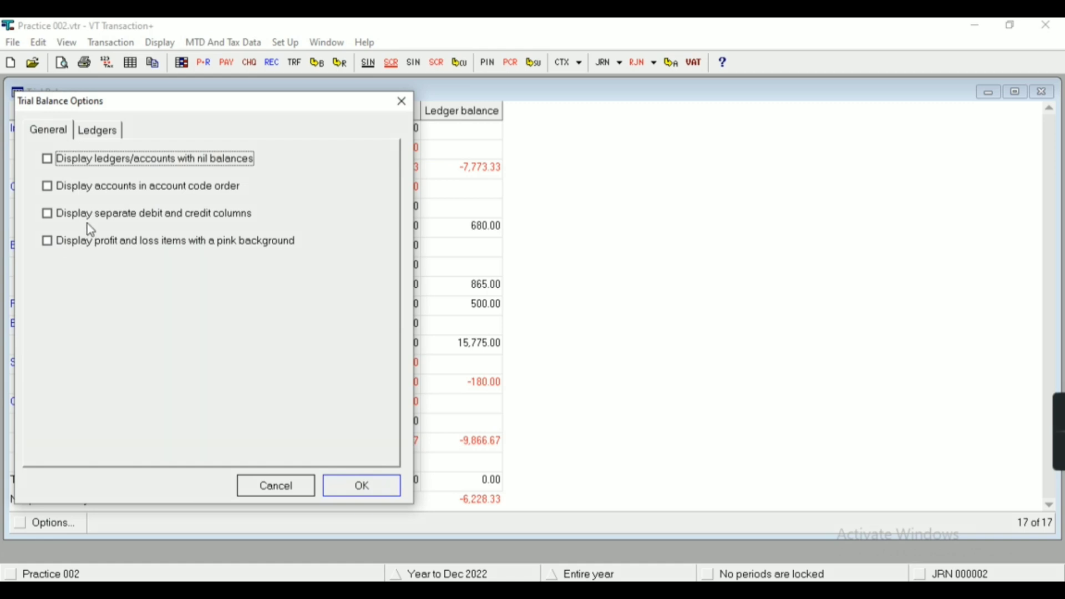
left_click(97, 132)
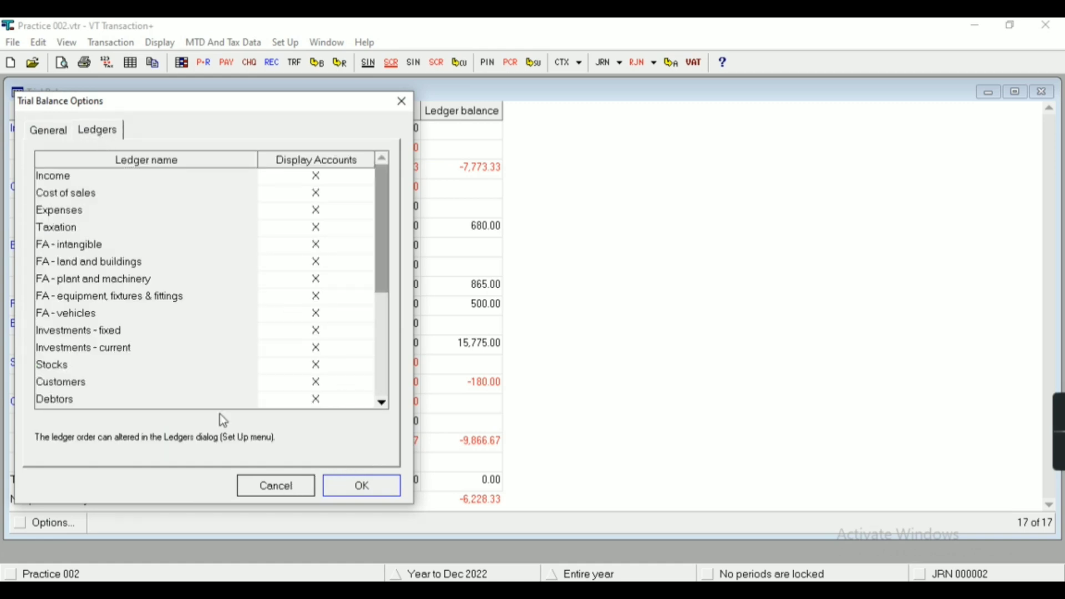
left_click(74, 132)
left_click(66, 133)
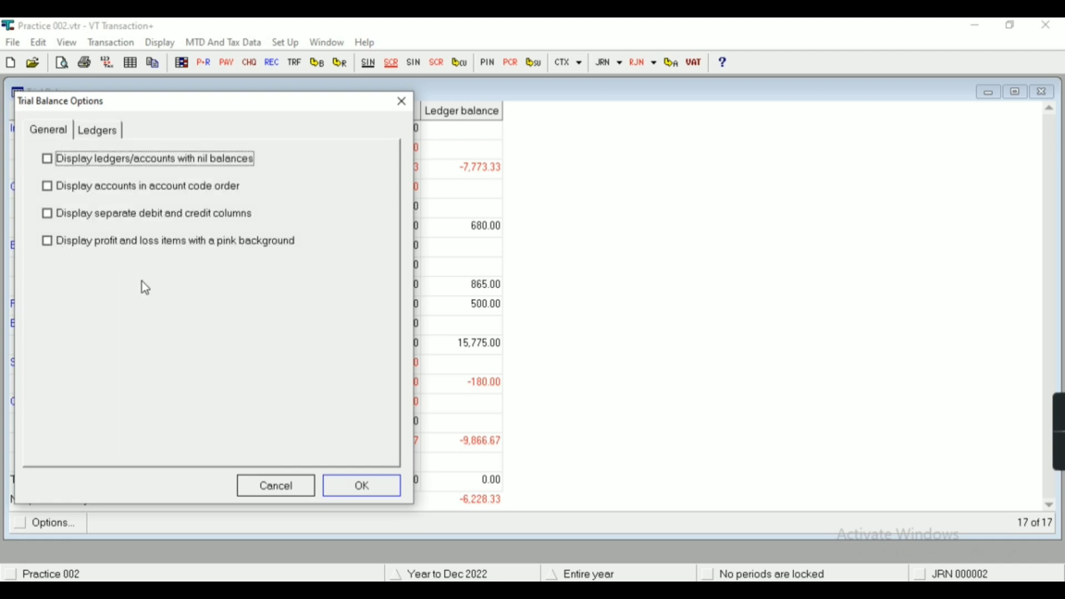
left_click(294, 491)
left_click(160, 43)
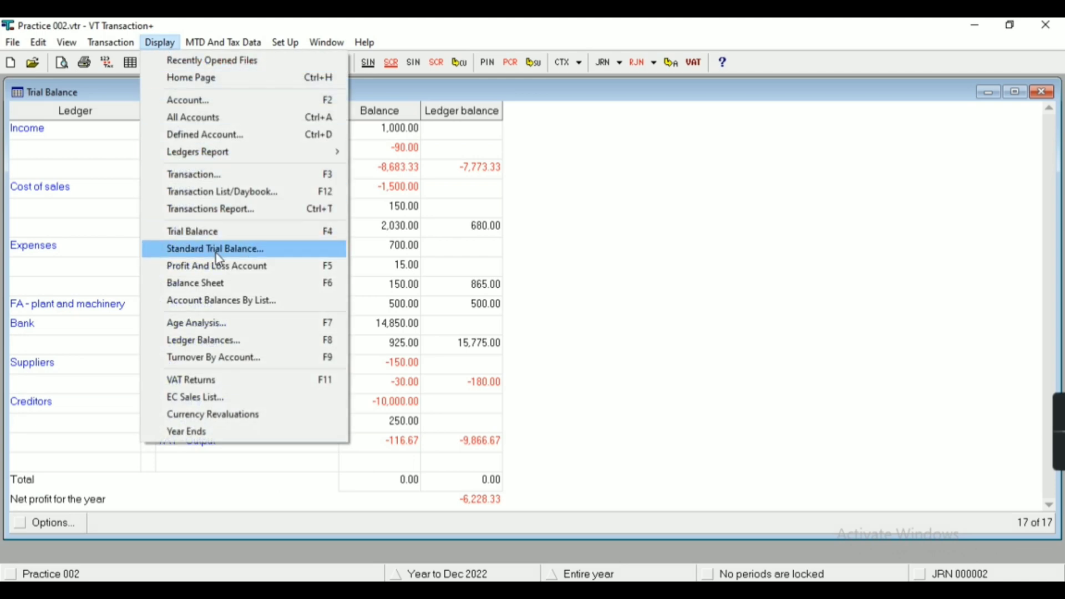
- Show the Profit And Loss Account with only the 2022 column, in spreadsheet layout
left_click(228, 268)
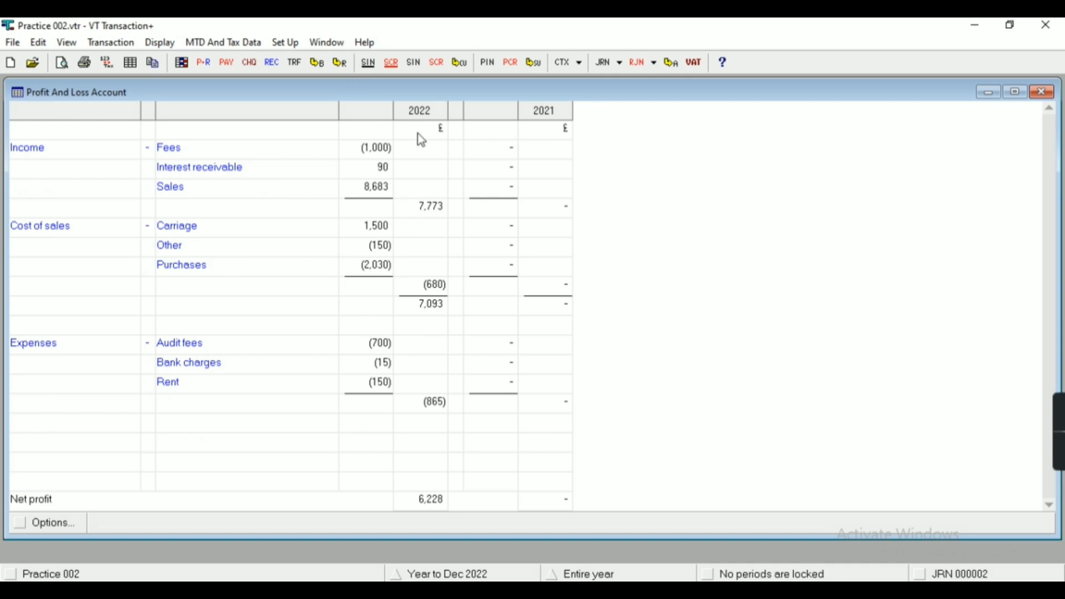
left_click(75, 524)
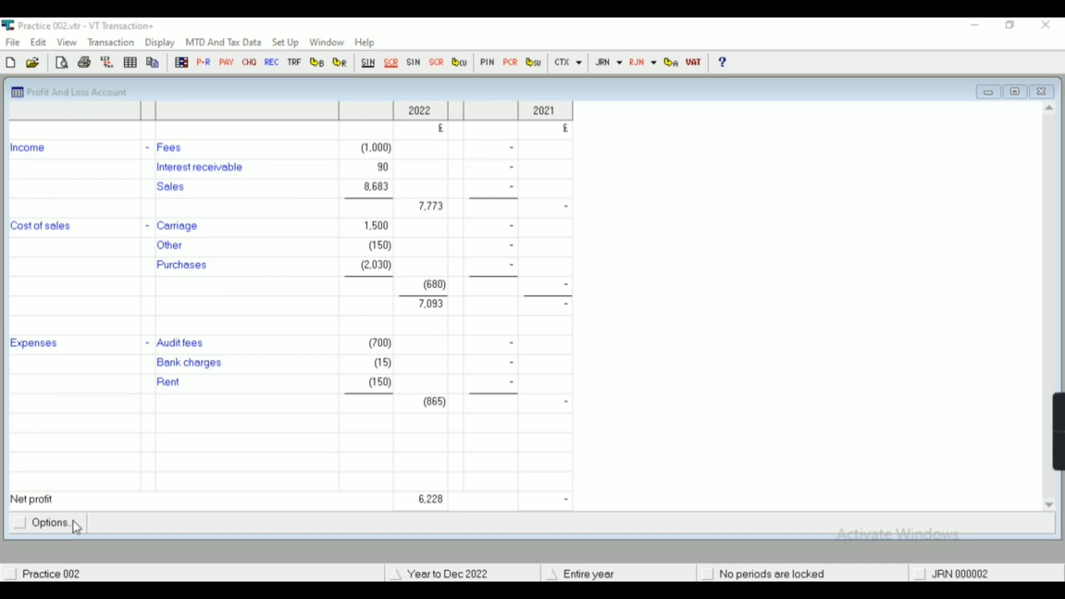
left_click(72, 215)
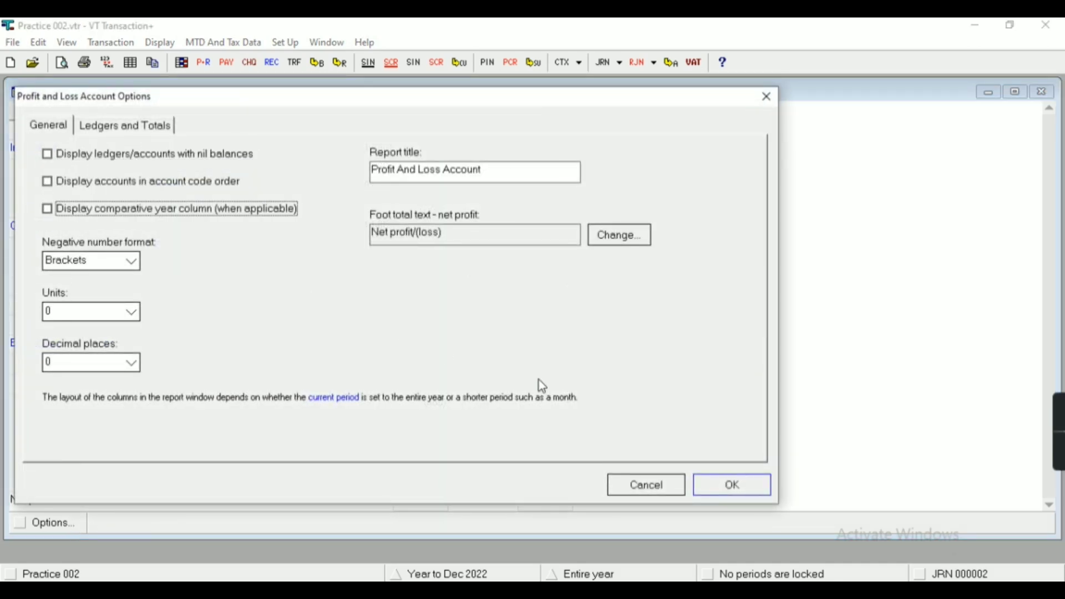
left_click(748, 487)
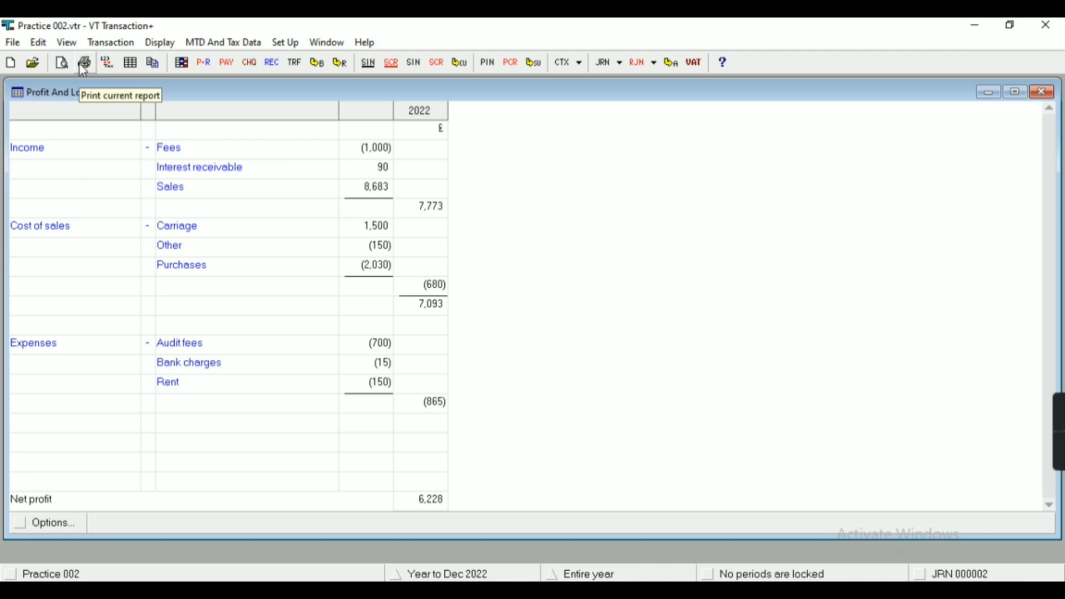
left_click(131, 64)
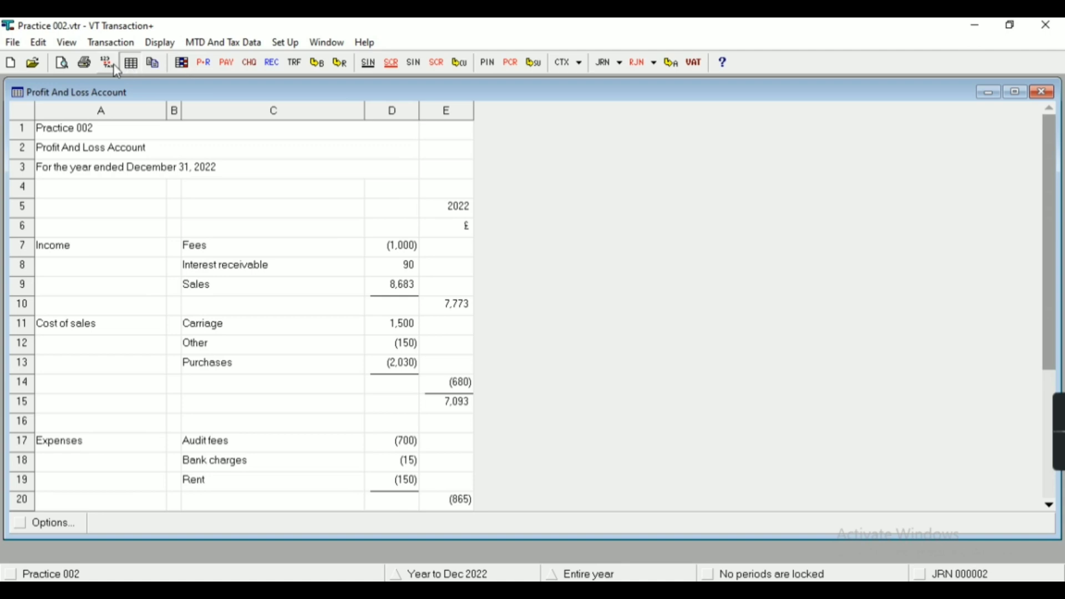
left_click(166, 43)
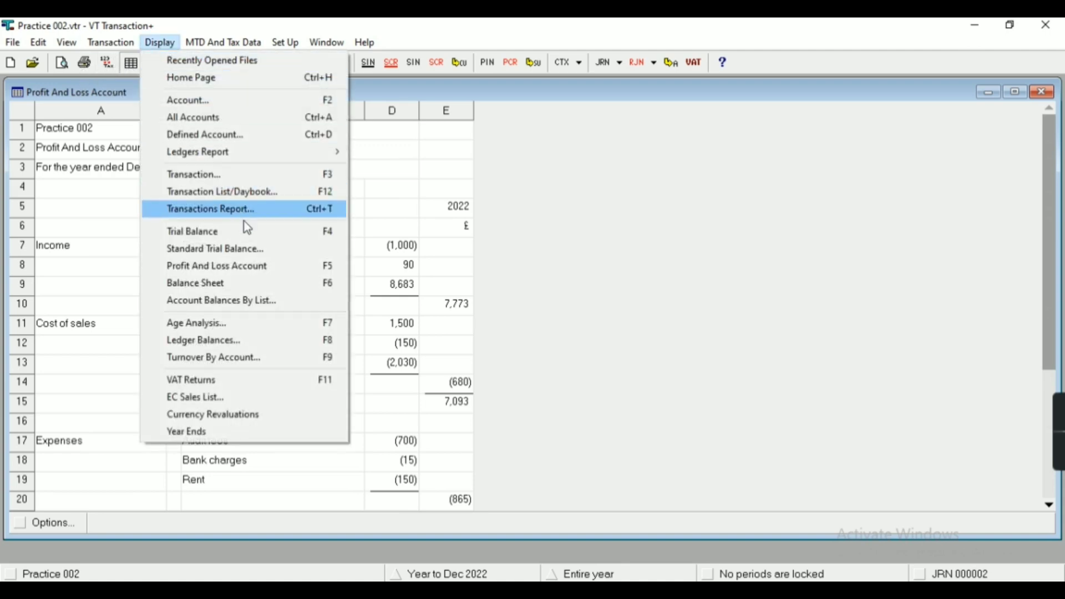
- Display the Balance Sheet and untick its comparative year column to drop 2021
left_click(257, 291)
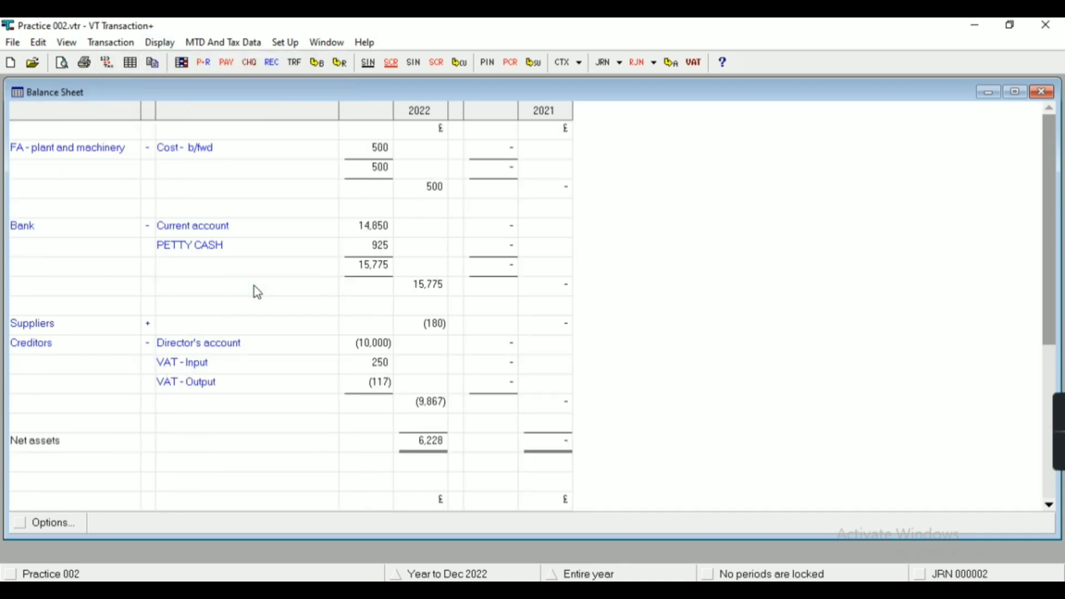
scroll(239, 260, "down", 2)
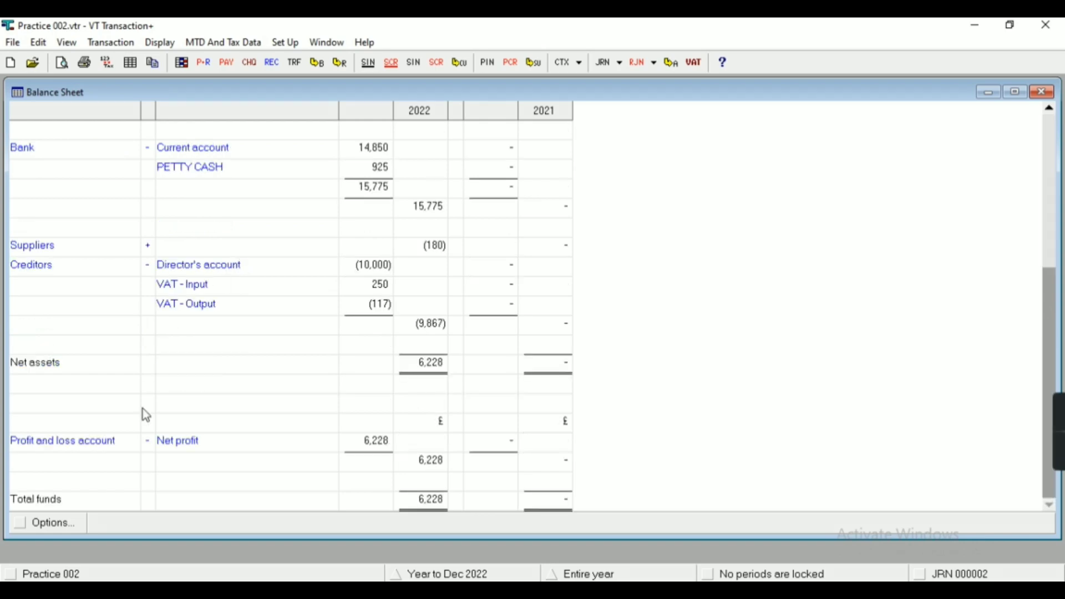
left_click(36, 524)
left_click(100, 209)
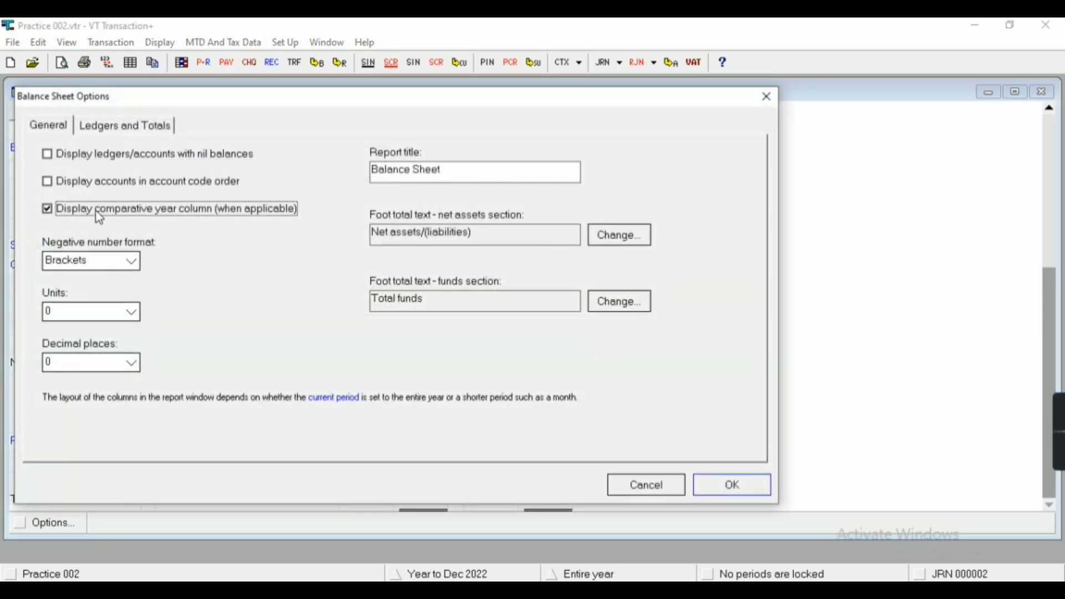
left_click(731, 485)
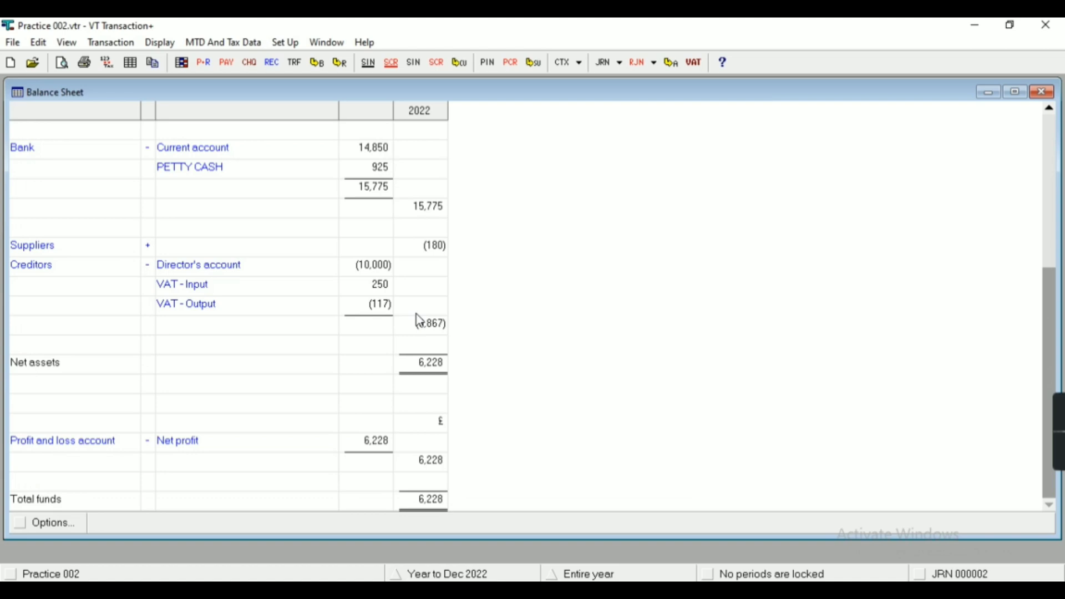
scroll(332, 289, "up", 2)
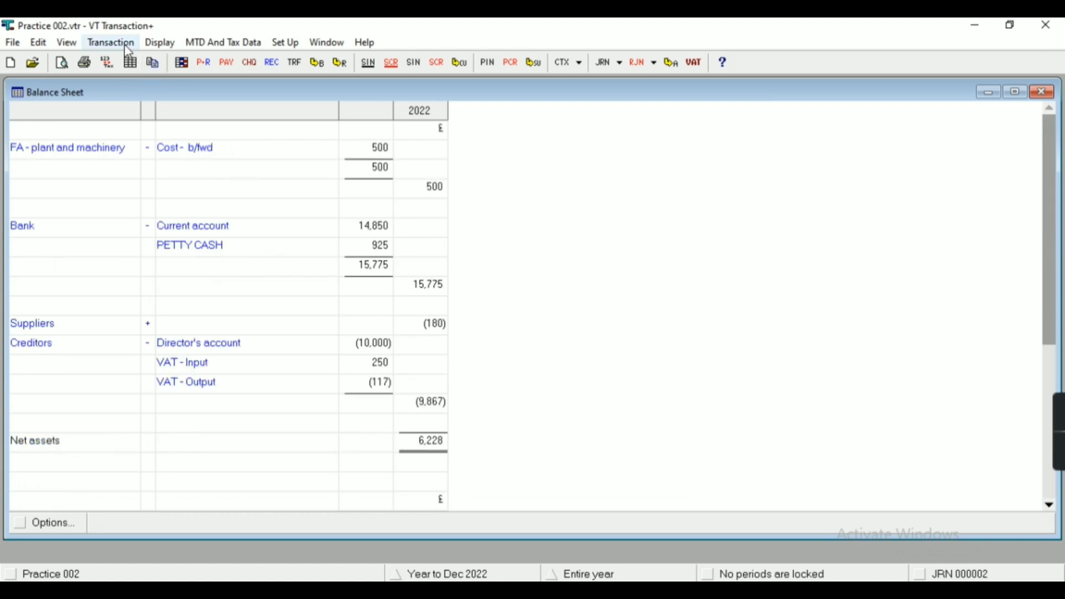
left_click(153, 47)
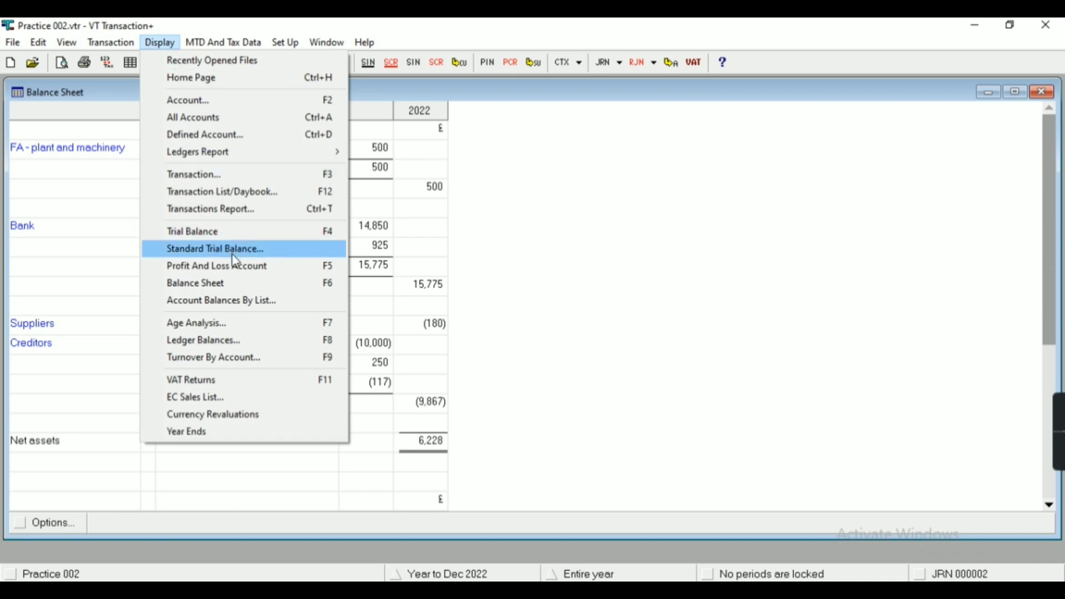
- View the Suppliers age analysis, checking its options without changes
left_click(261, 328)
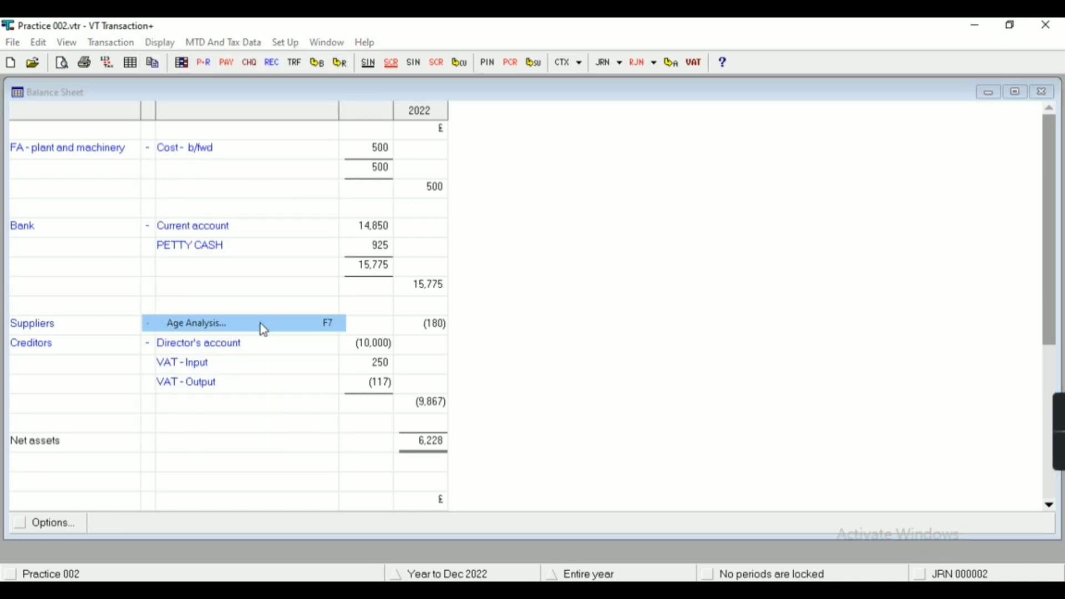
left_click(417, 188)
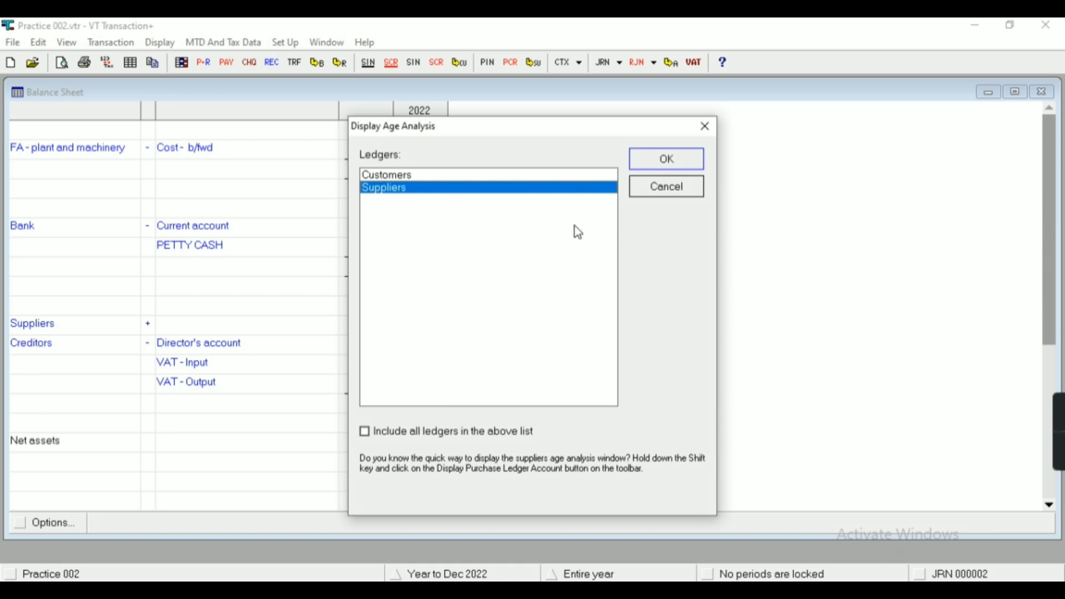
left_click(647, 158)
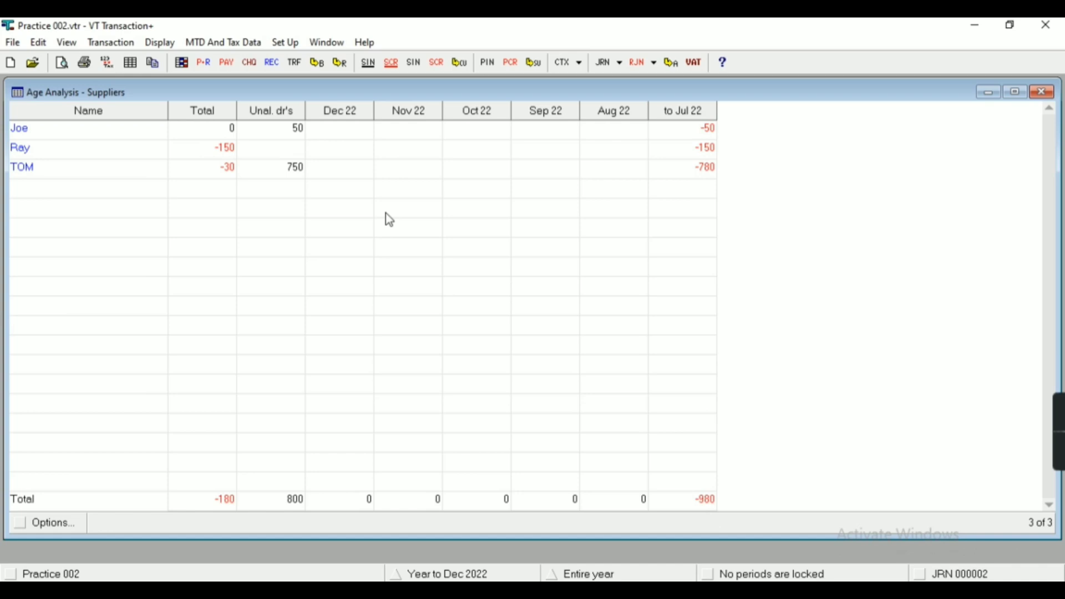
left_click(56, 524)
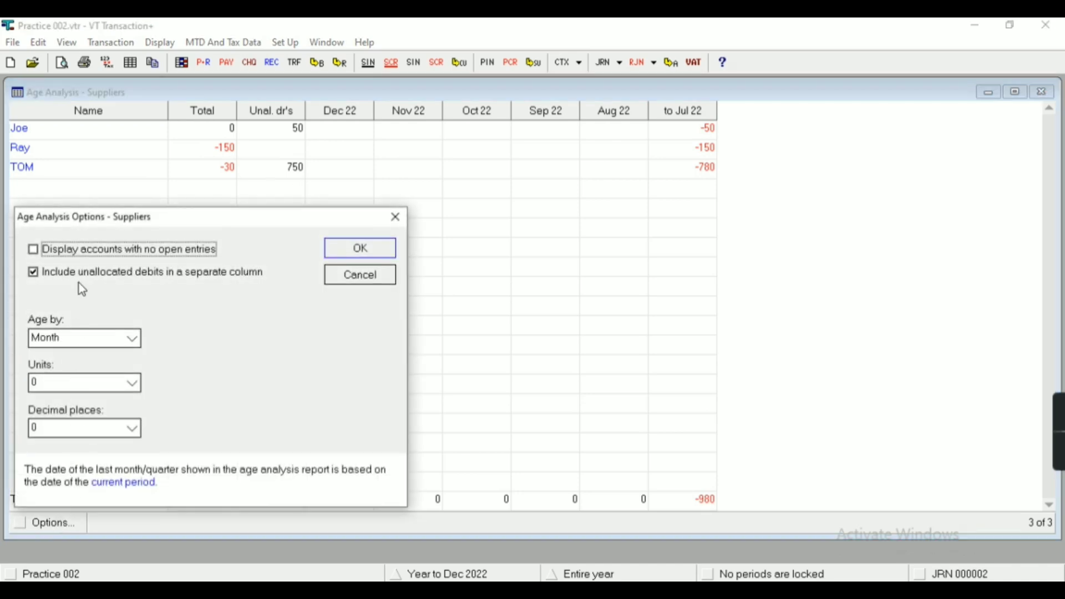
left_click(361, 274)
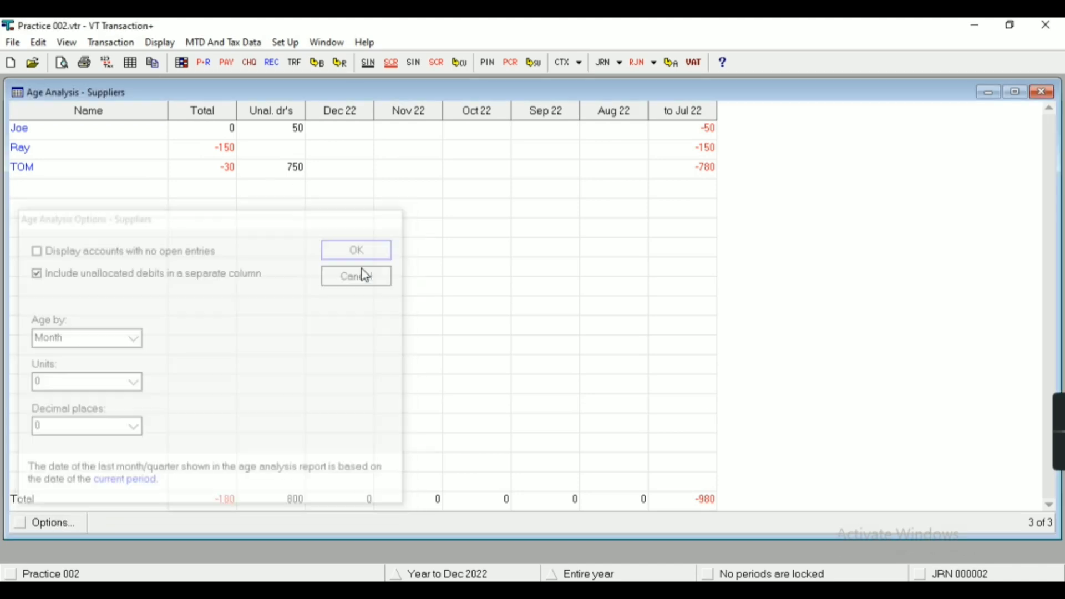
- Switch to the Customers age analysis
left_click(163, 44)
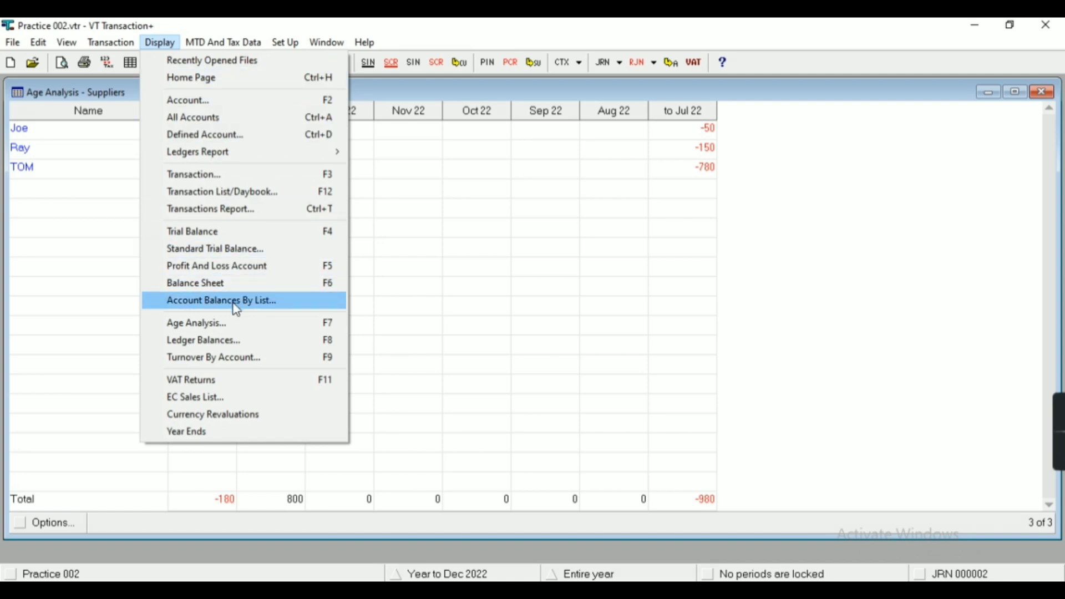
left_click(245, 326)
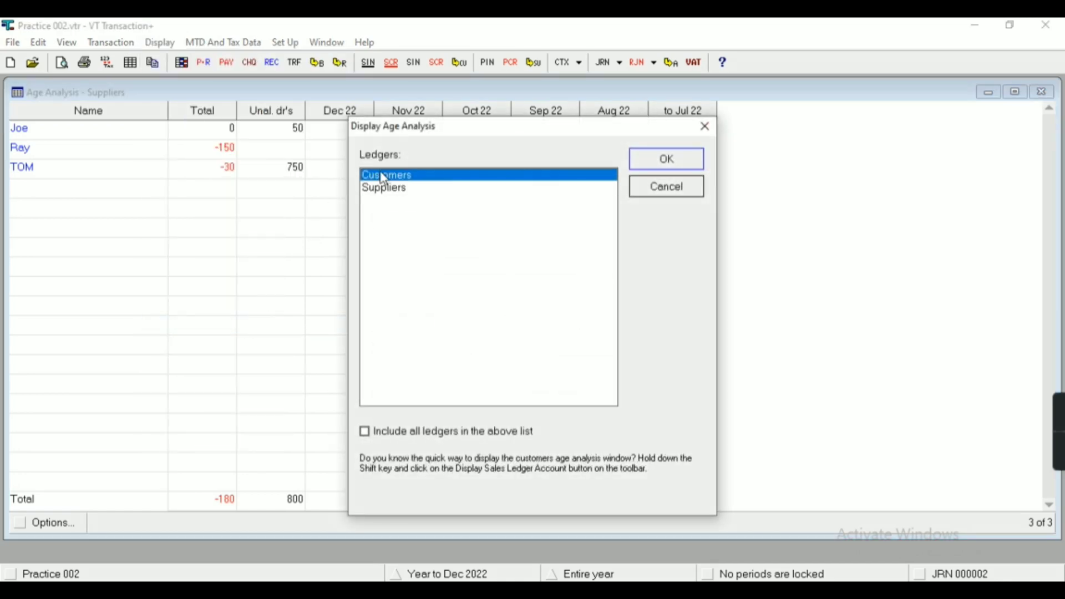
left_click(669, 163)
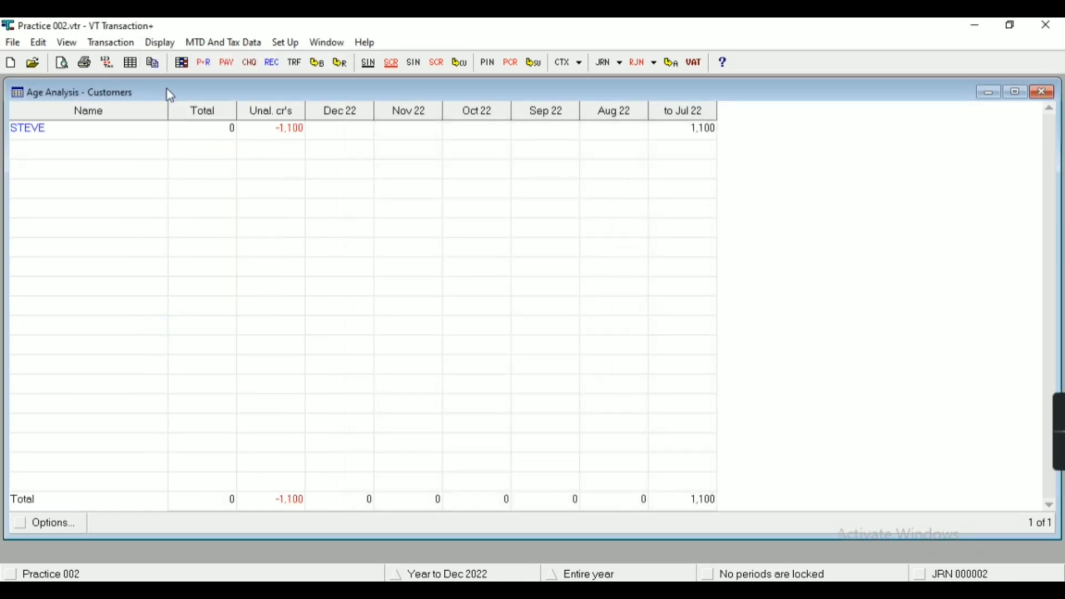
left_click(161, 42)
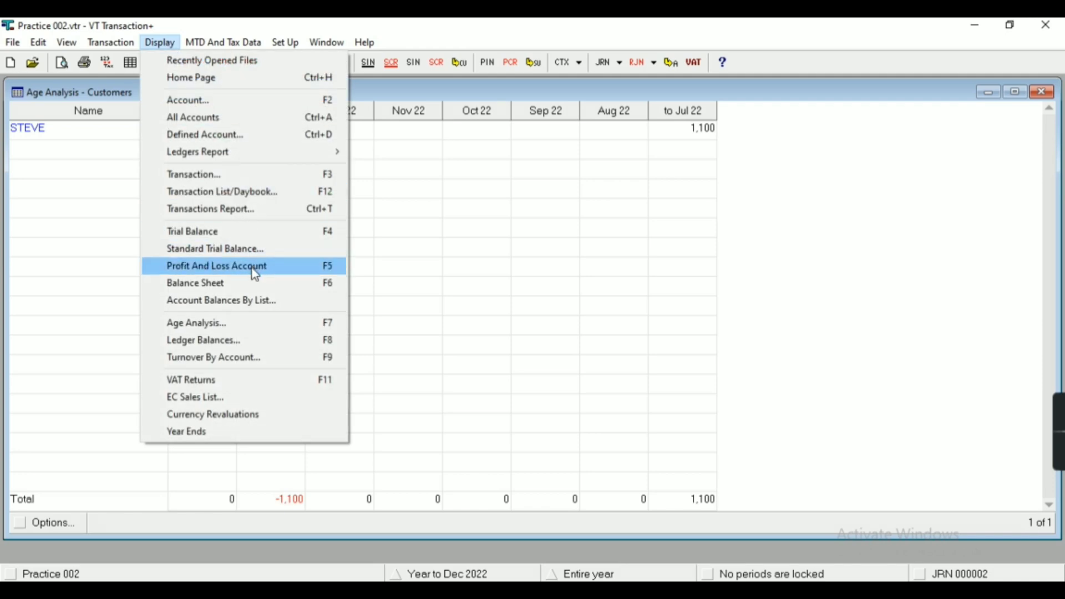
- Start a new VAT return for the period 01/01/2022 to 31/03/2022
left_click(256, 383)
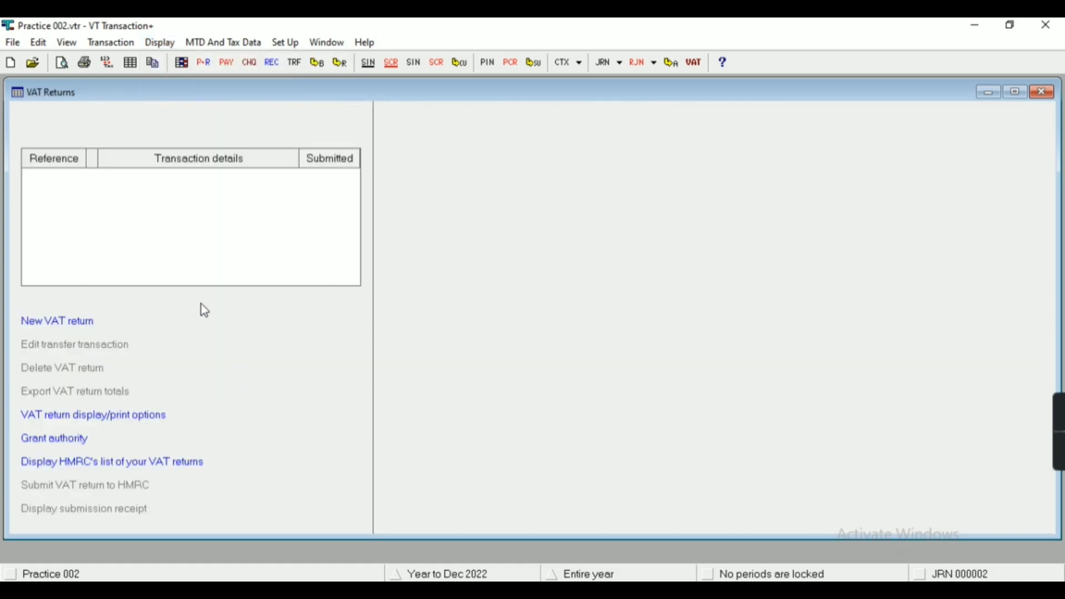
left_click(94, 327)
type("01")
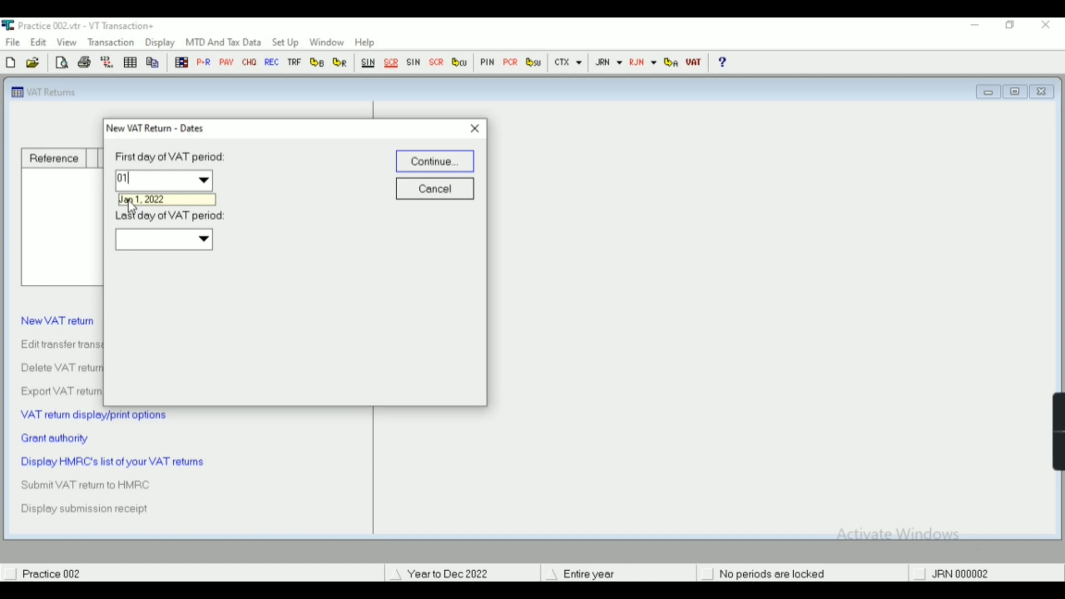
type("/01/2022")
key("Tab")
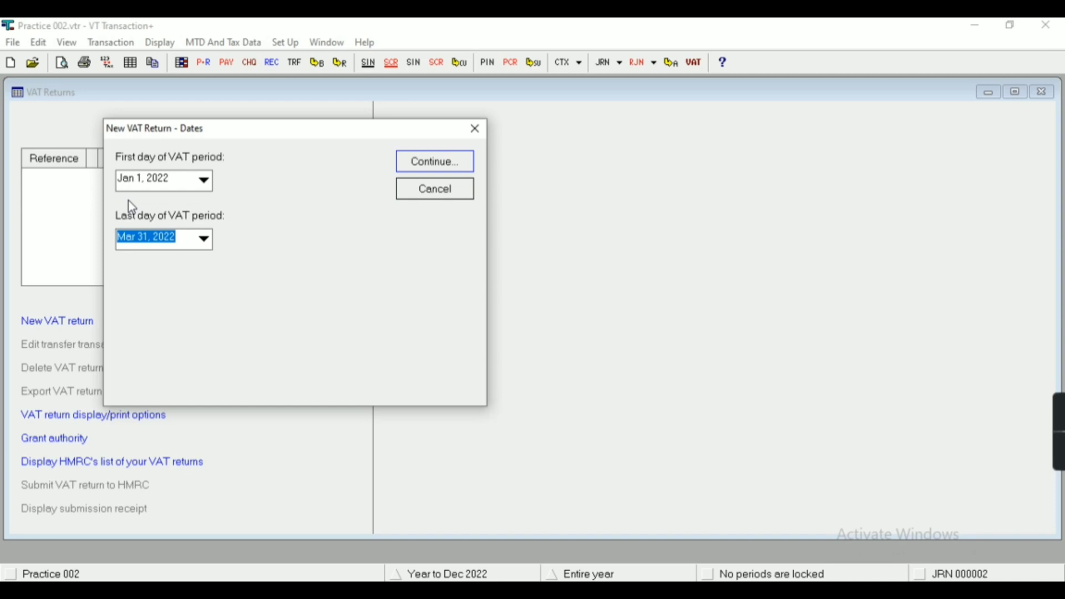
left_click(435, 162)
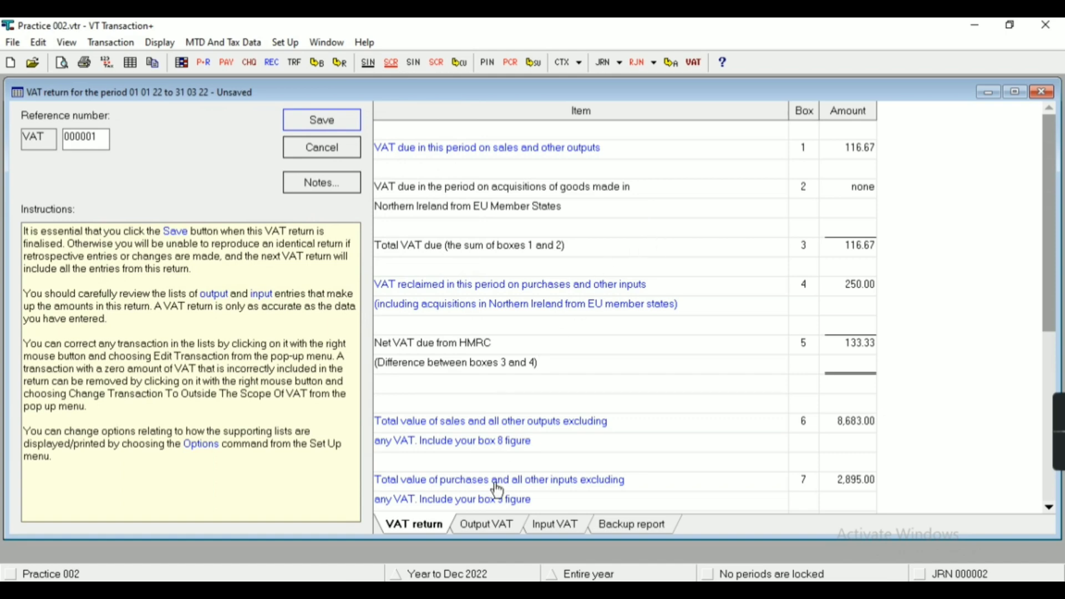
- Review the Output and Input VAT behind the 133.33 return and save it
left_click(504, 530)
left_click(553, 526)
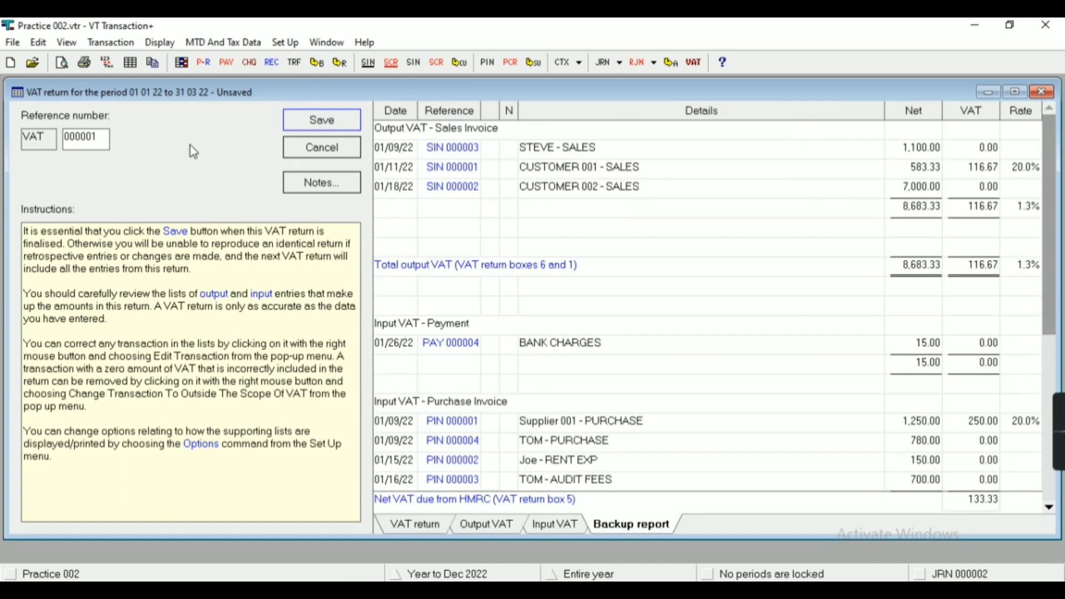
left_click(297, 120)
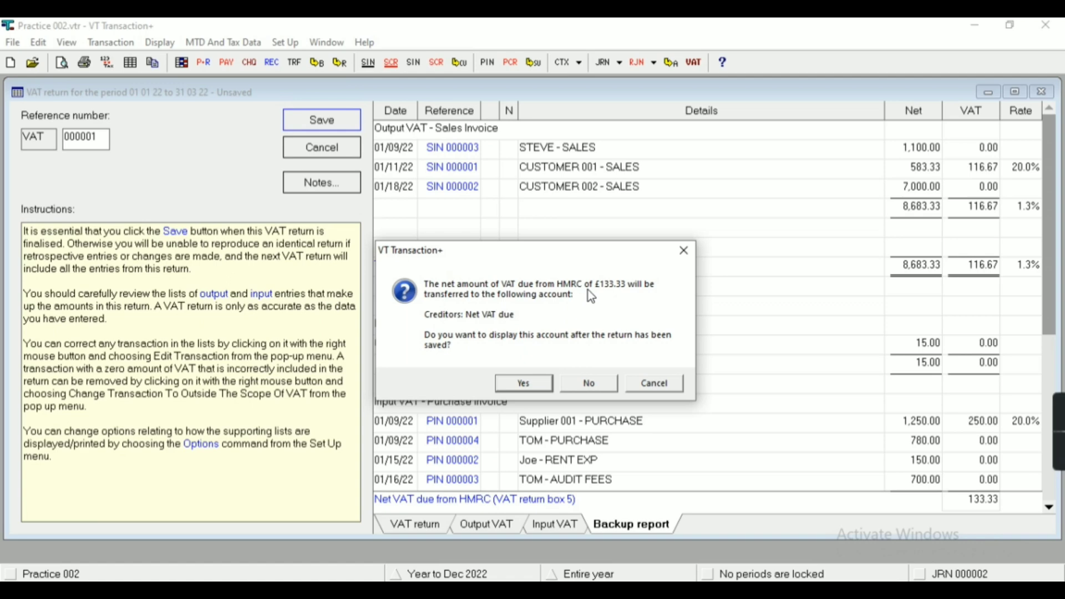
- Save the return, posting 133.33 to Net VAT due, then close that account and the VAT returns list
left_click(540, 385)
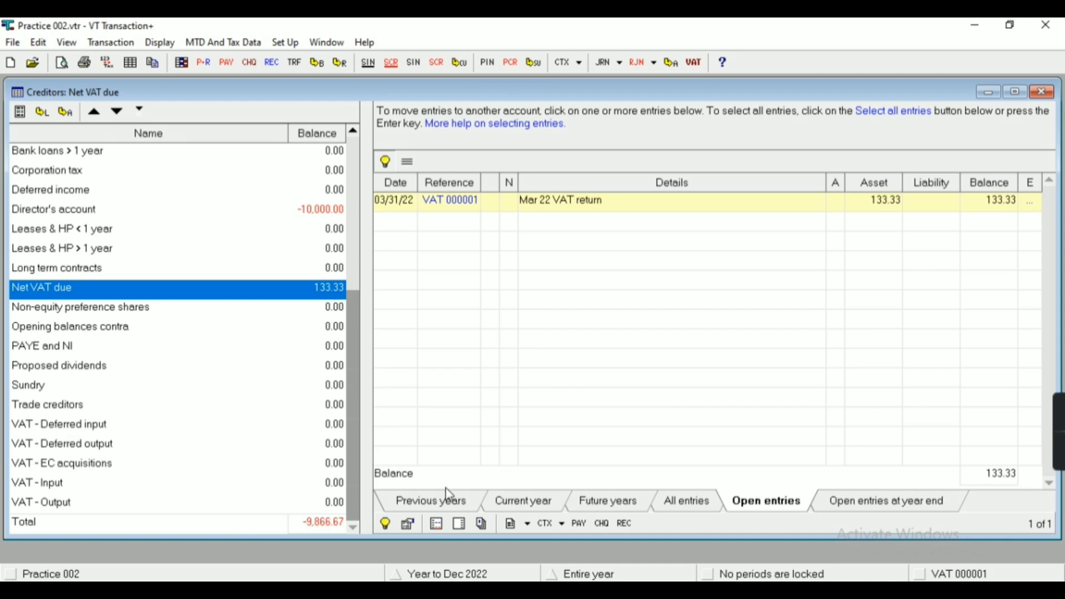
left_click(1044, 93)
left_click(1043, 92)
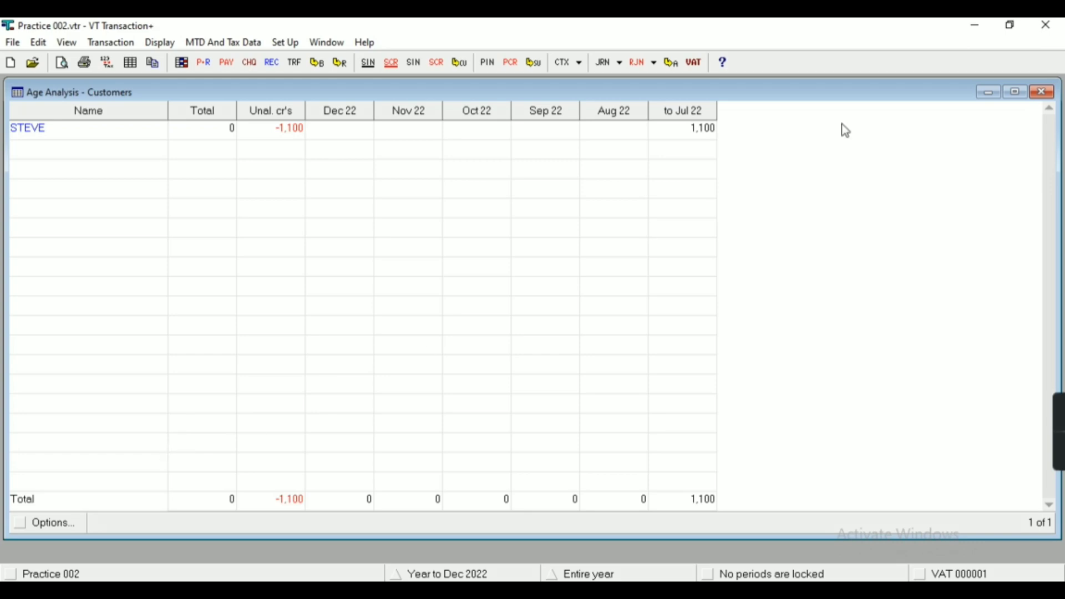
- Close the age analyses, balance sheet, profit and loss and trial balance reports
left_click(1044, 93)
left_click(1044, 93)
left_click(1044, 94)
left_click(1043, 93)
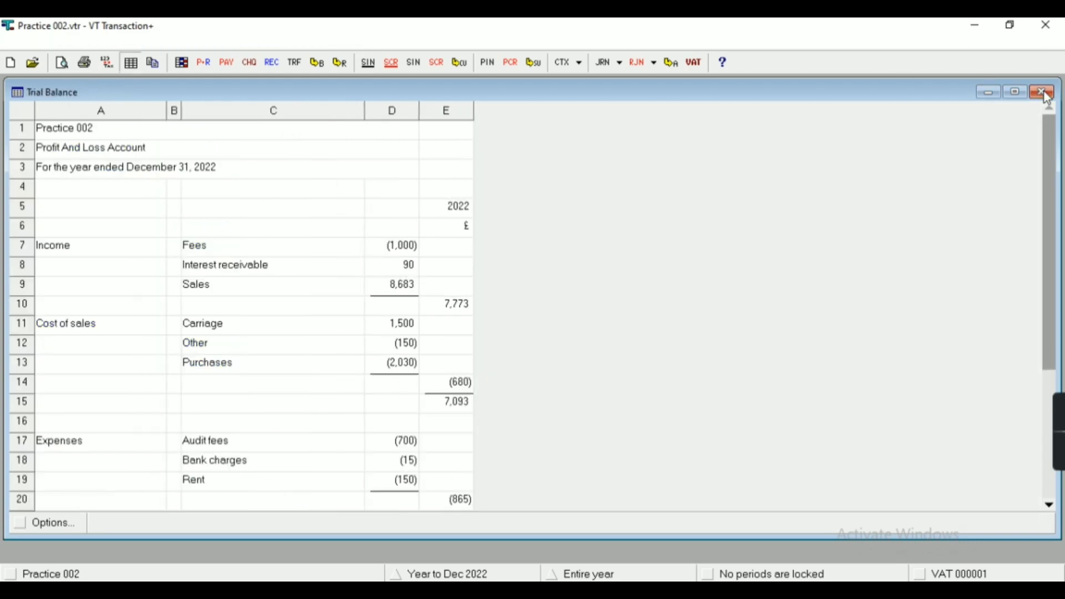
left_click(1044, 93)
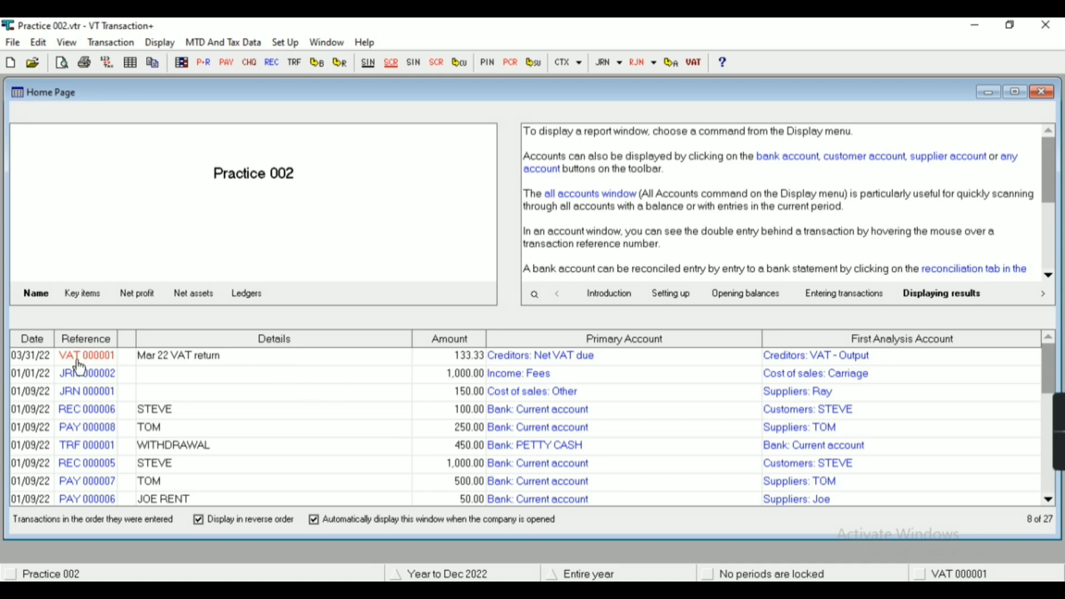
- Open VAT 000001's VAT return box figures and view its print preview
left_click(83, 356)
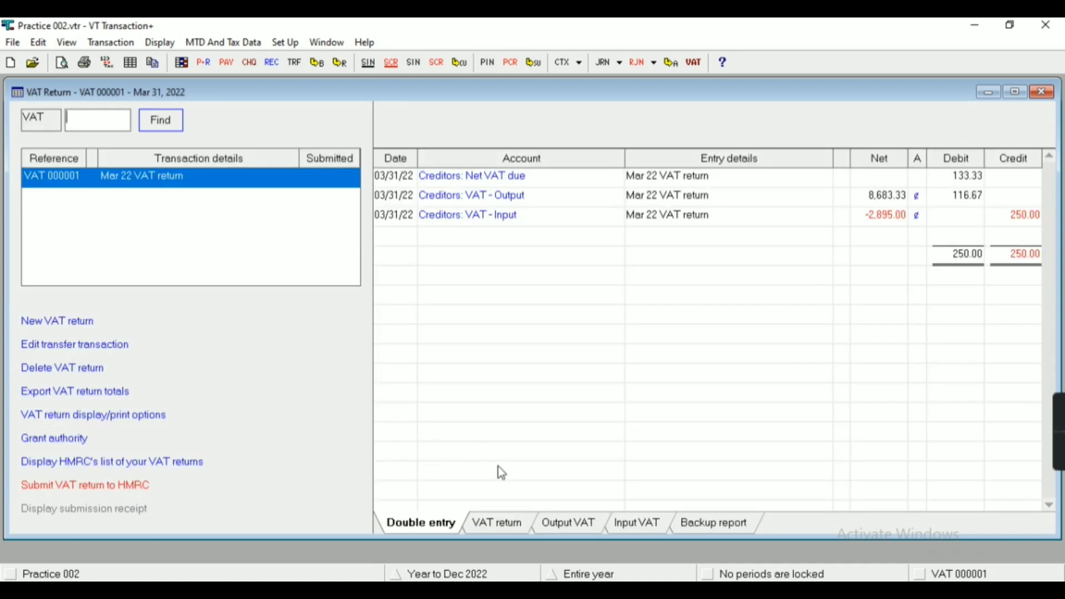
left_click(502, 522)
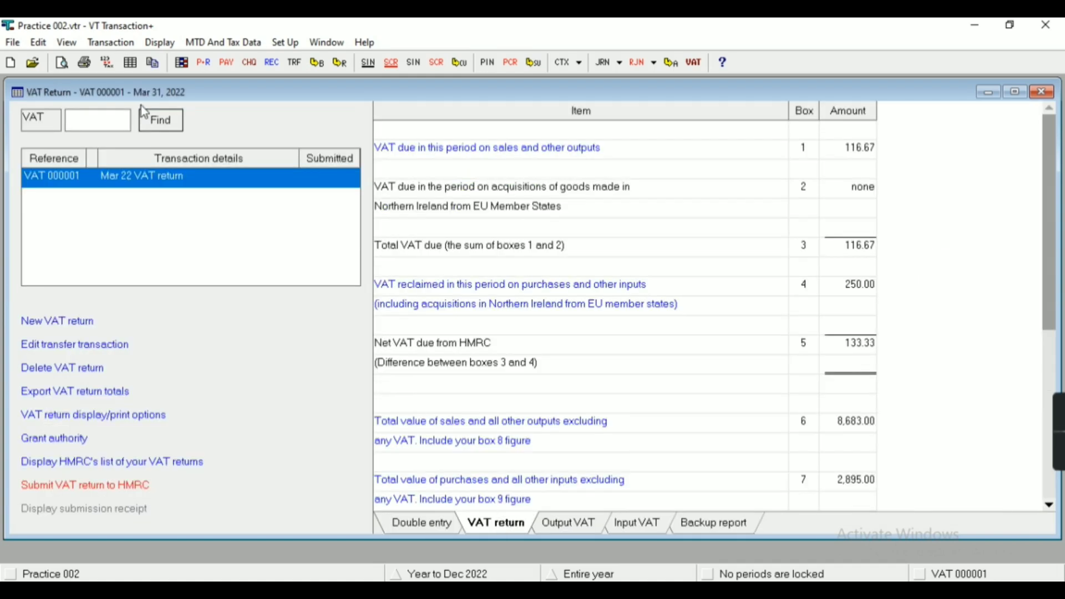
left_click(84, 63)
left_click(387, 183)
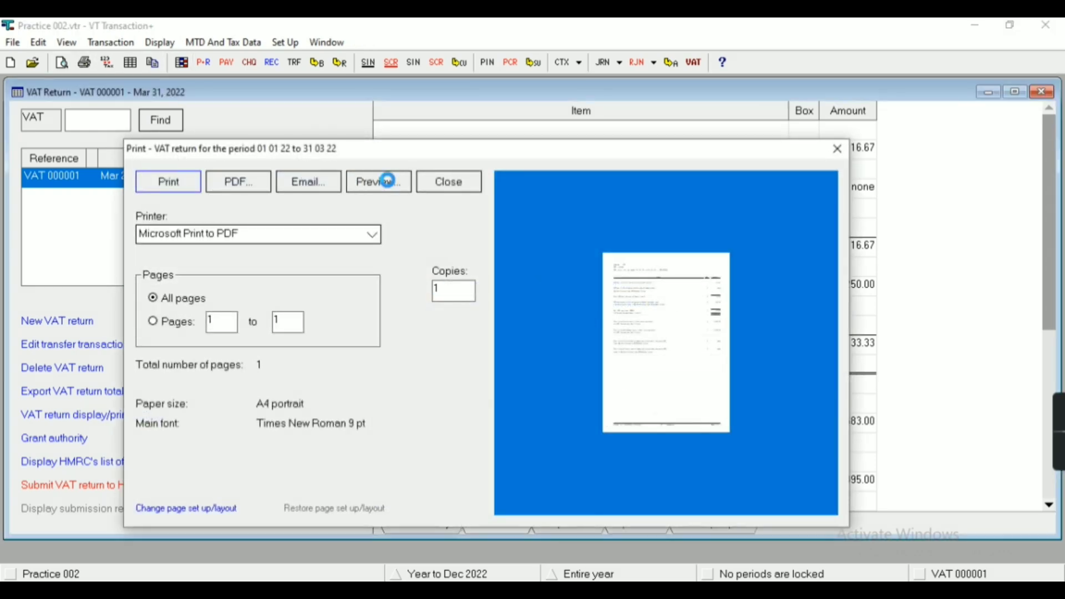
scroll(651, 240, "up", 3)
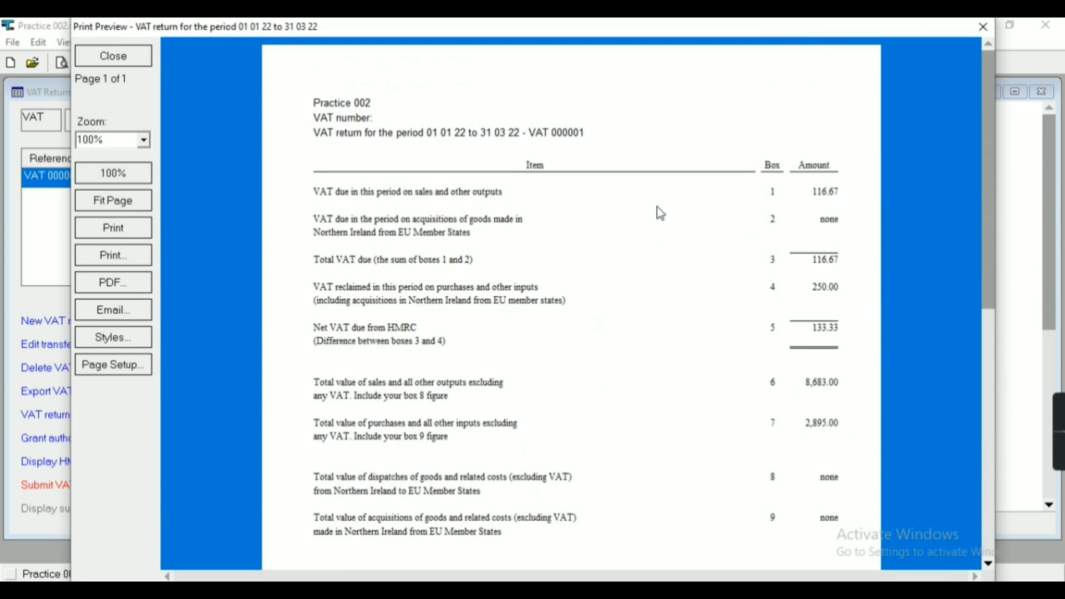
left_click(985, 26)
- Close the return, reopen VAT 000001 to check it, and close it again
left_click(1042, 92)
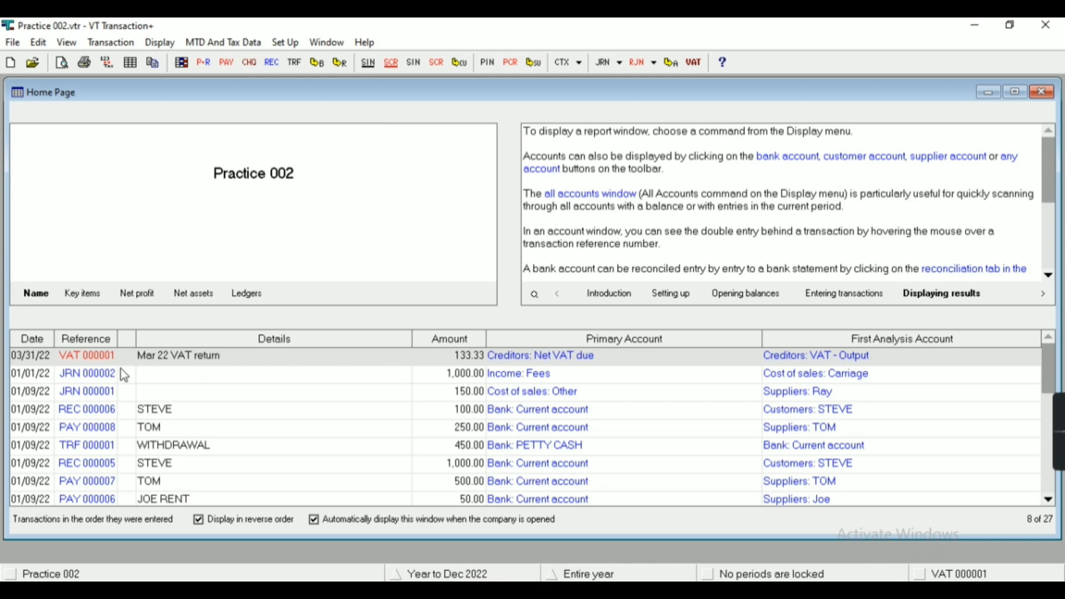
left_click(113, 357)
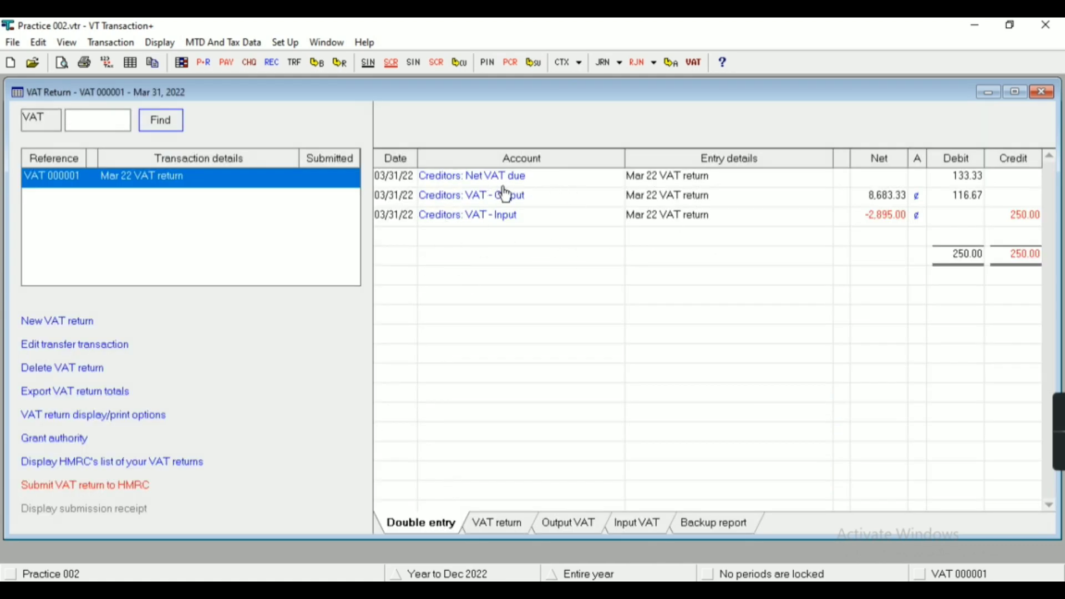
left_click(1043, 93)
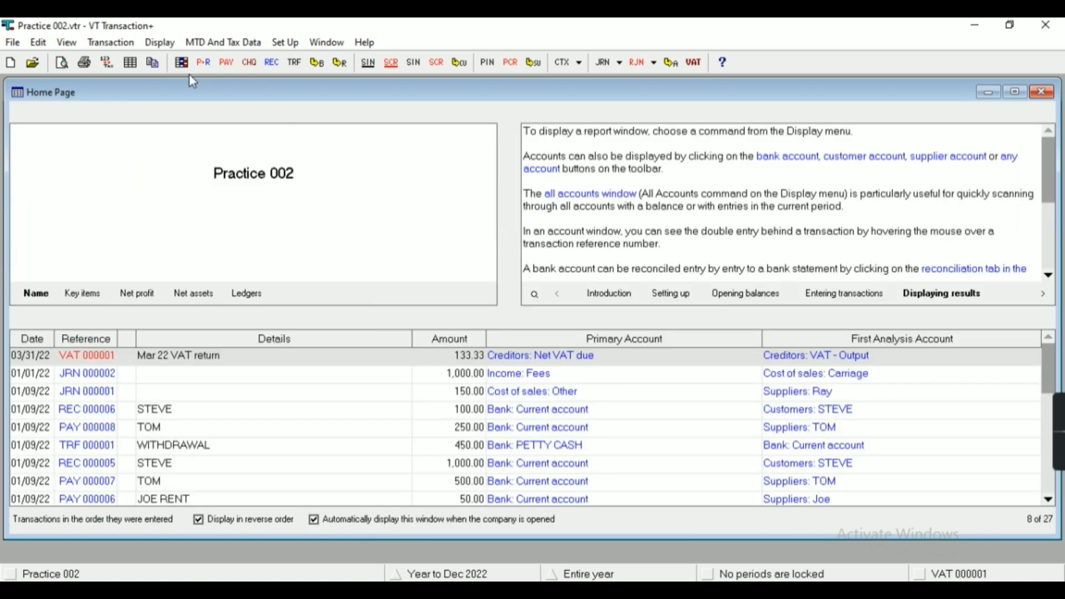
- Delete the Mar 22 VAT return VAT 000001 via Display > VAT Returns and close the list
left_click(155, 49)
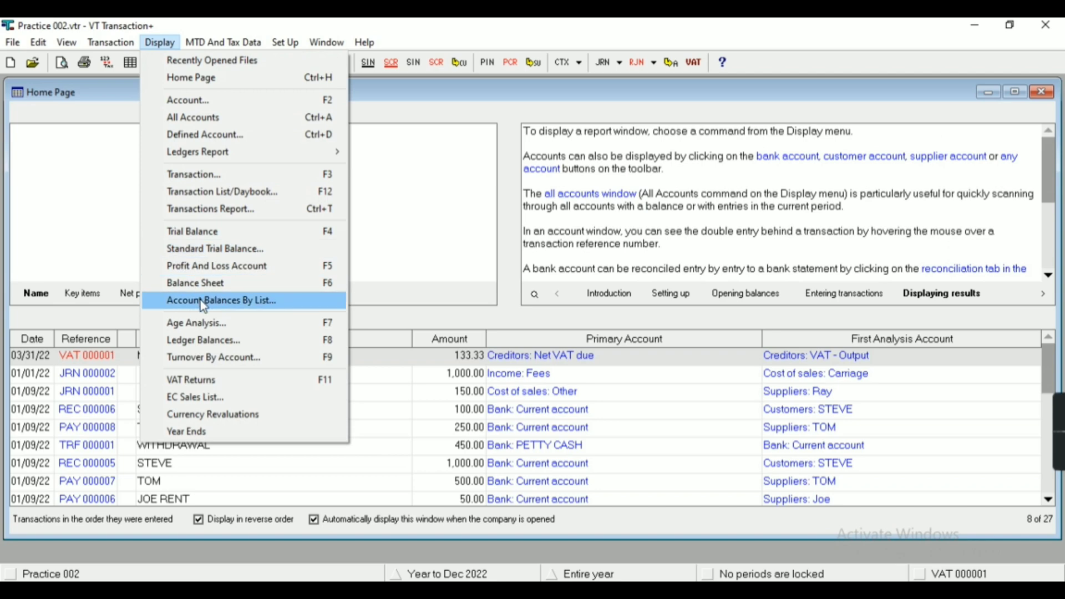
left_click(219, 379)
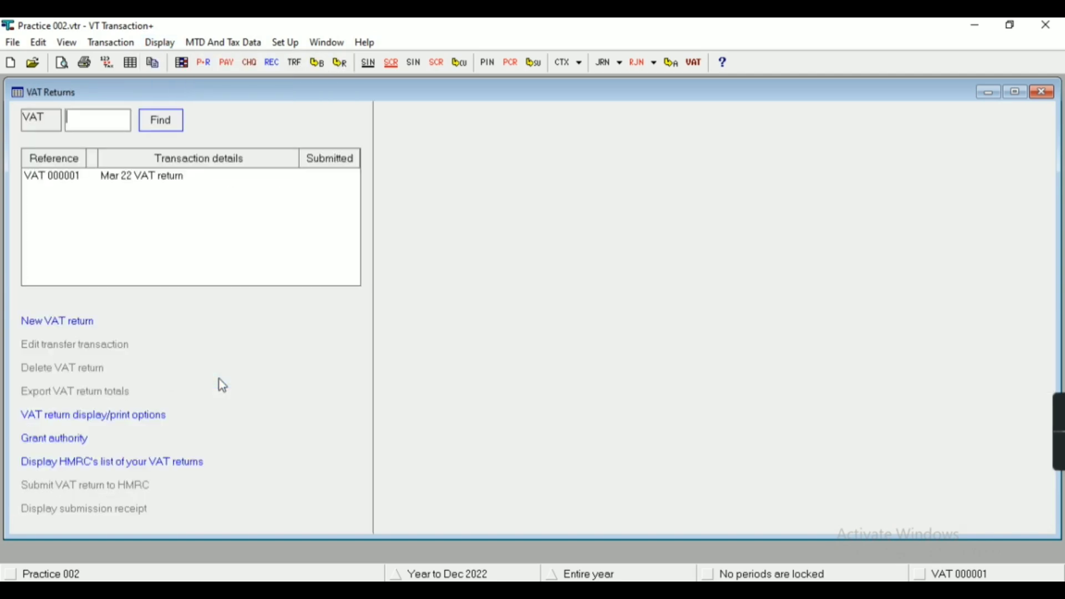
left_click(79, 184)
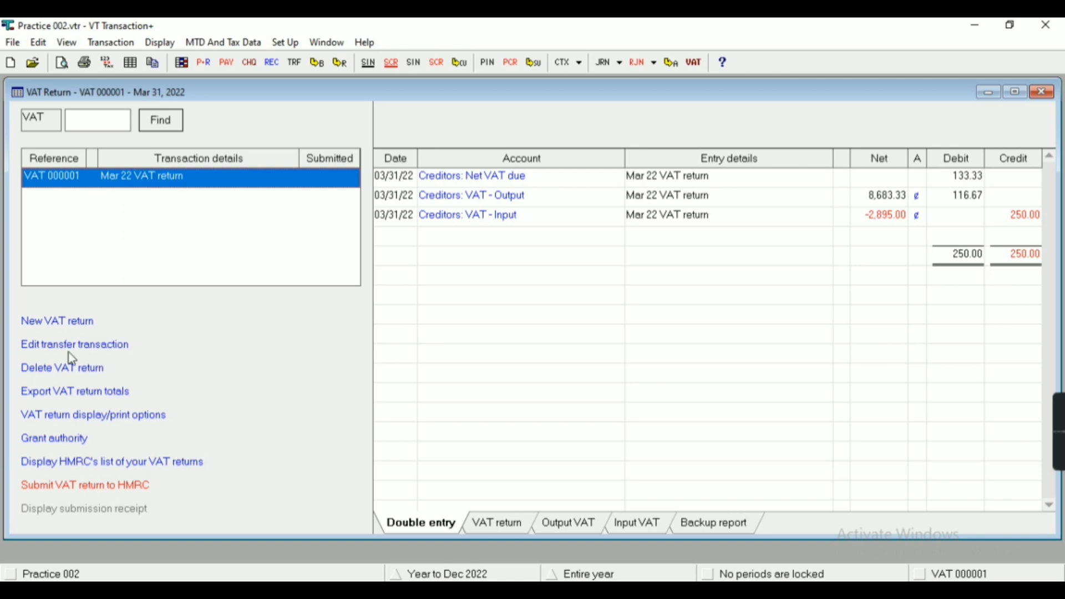
left_click(93, 376)
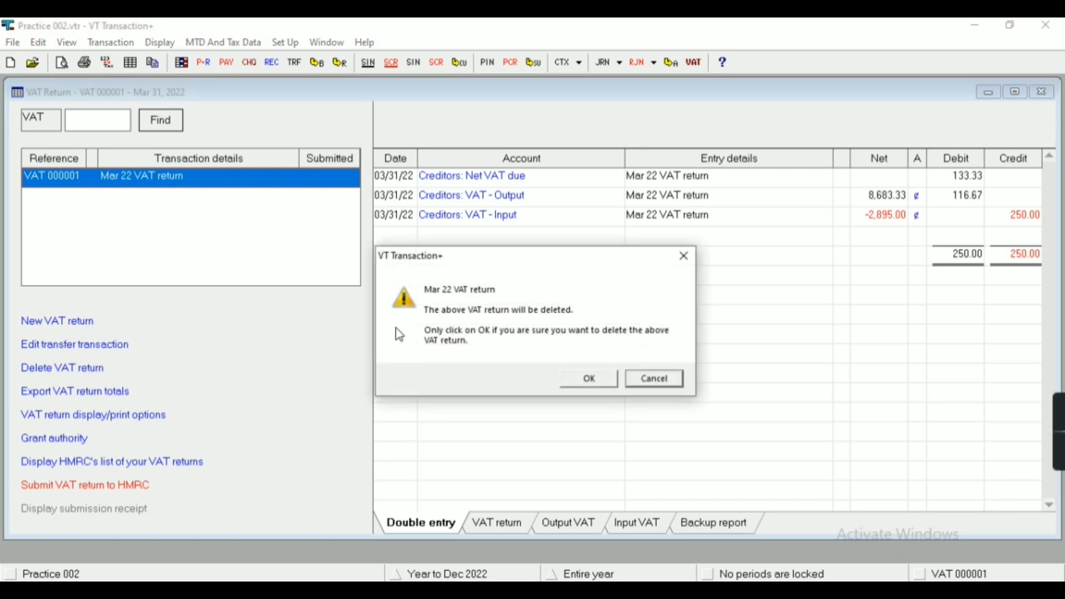
left_click(591, 376)
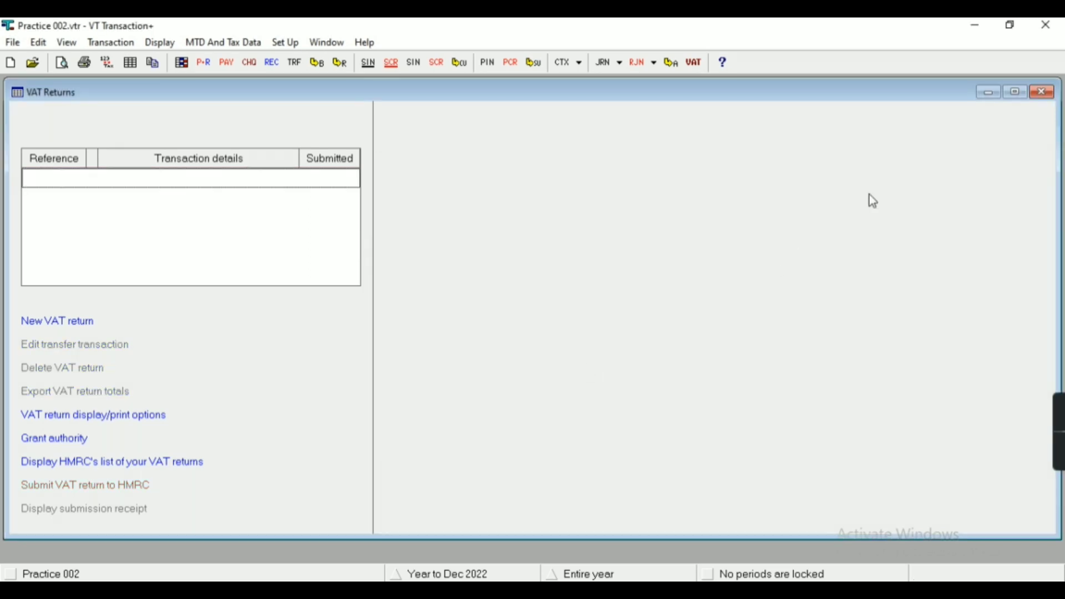
left_click(1044, 93)
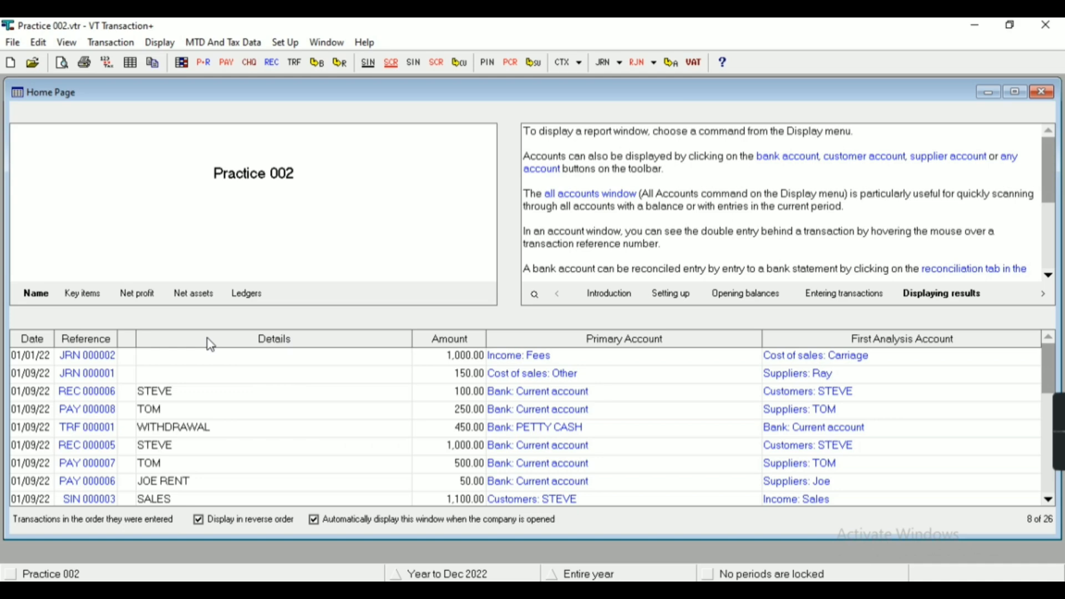
left_click(160, 42)
mouse_move(223, 43)
mouse_move(158, 44)
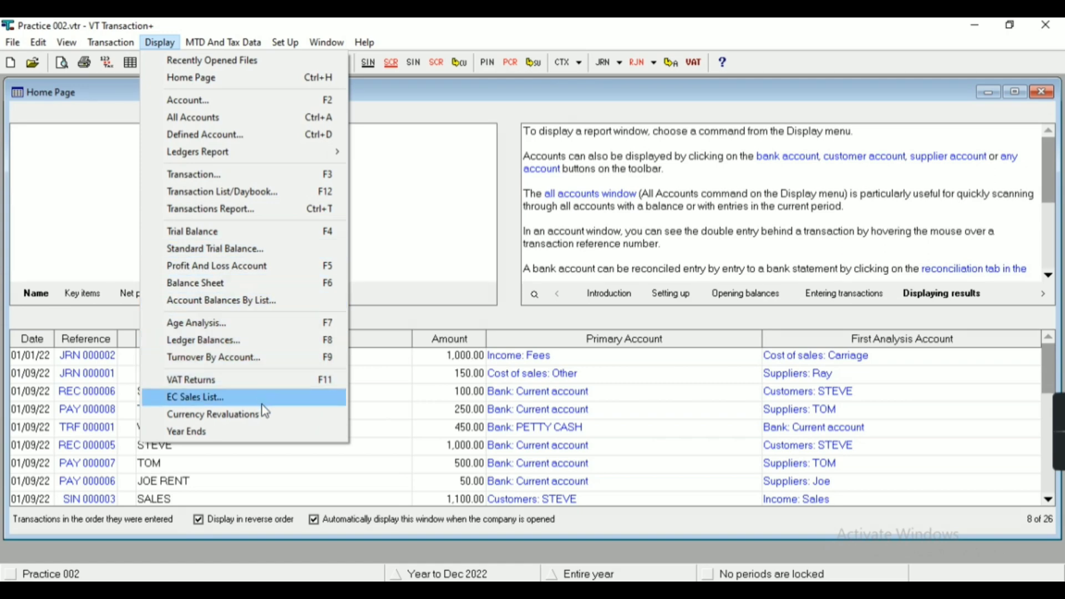
left_click(252, 18)
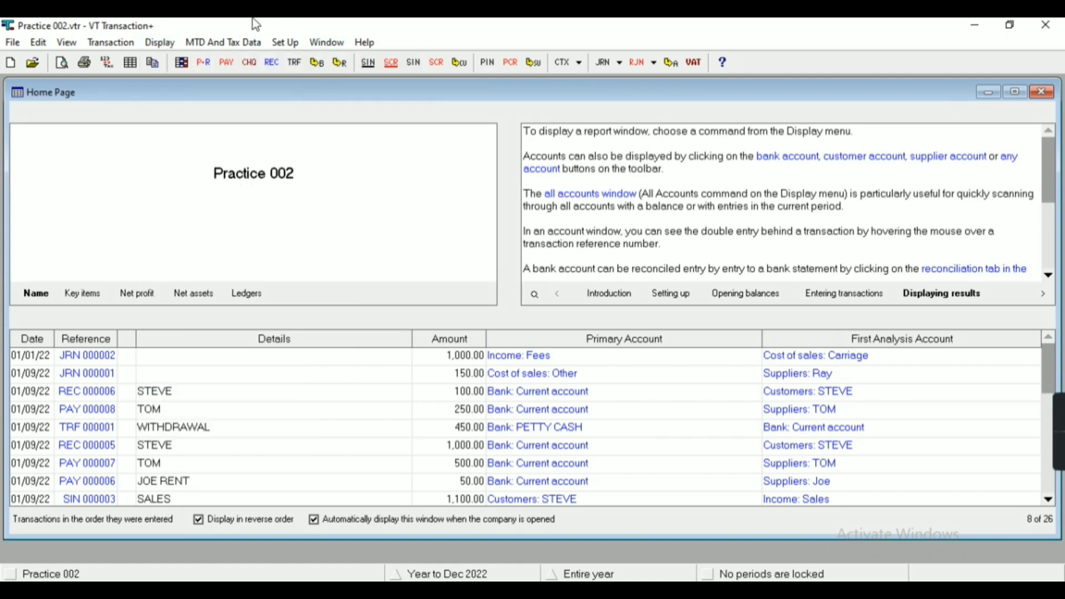